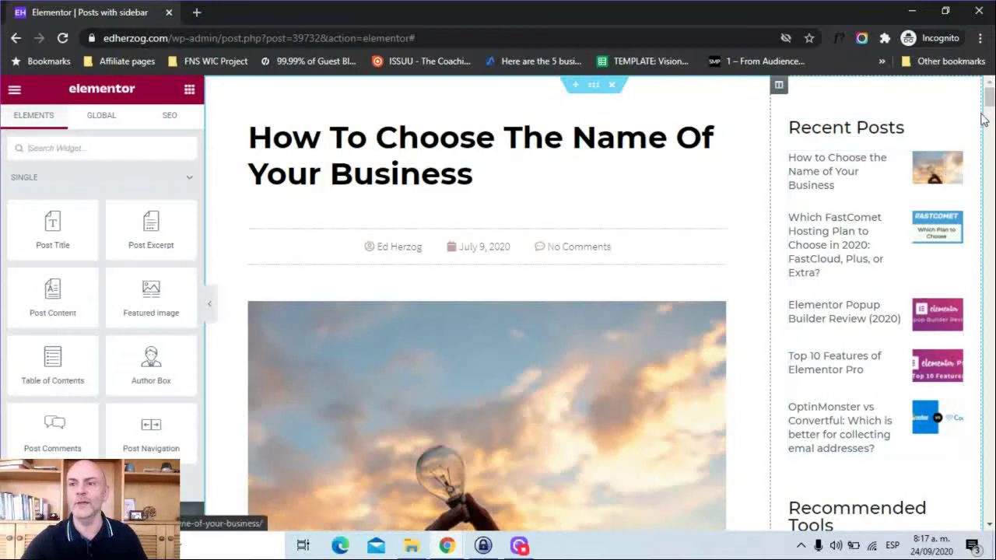
# Step: Look through the post template and its sidebar, from Recent Posts down to the Free Course image
pyautogui.scroll(-4, 487, 303)
pyautogui.scroll(-13, 480, 393)
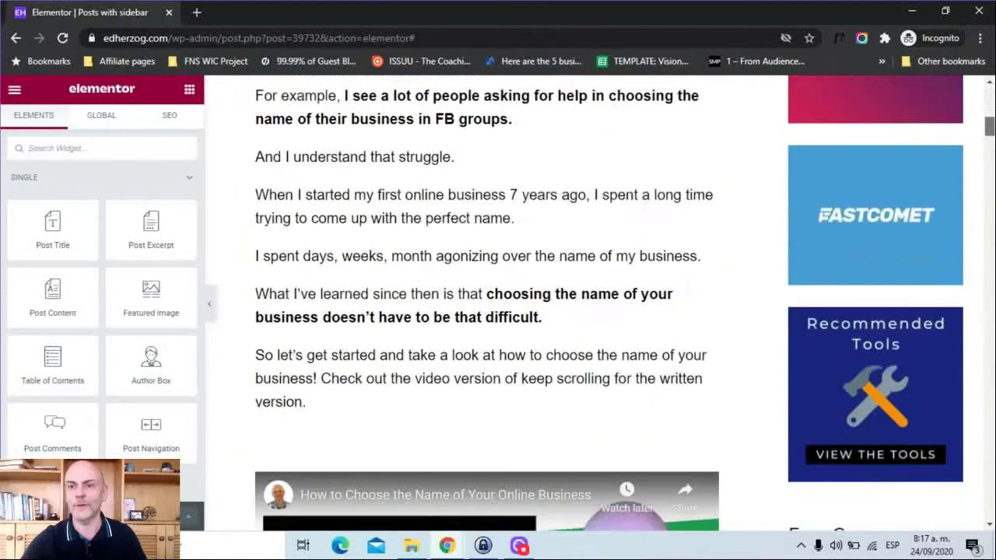
pyautogui.scroll(17, 481, 393)
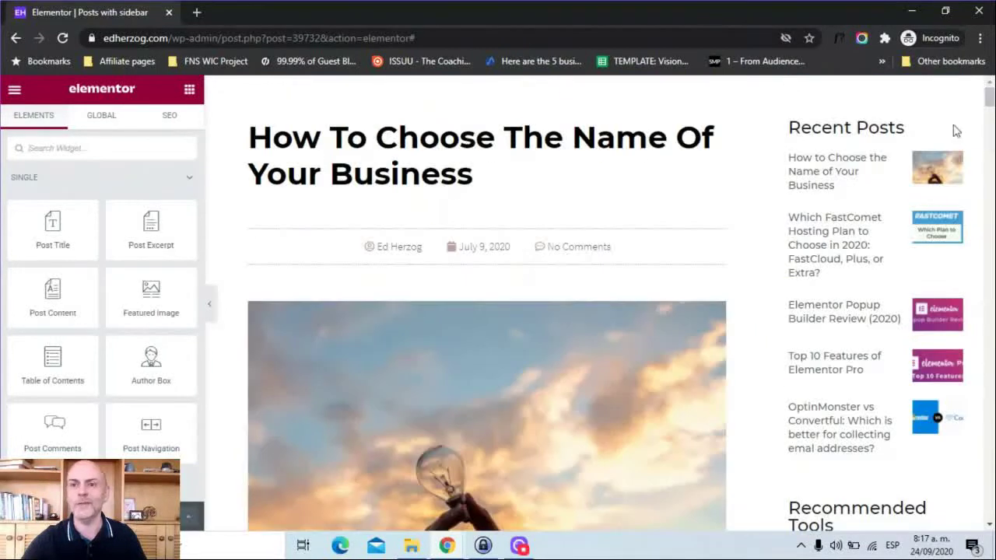
pyautogui.scroll(-1, 486, 303)
pyautogui.scroll(-3, 486, 304)
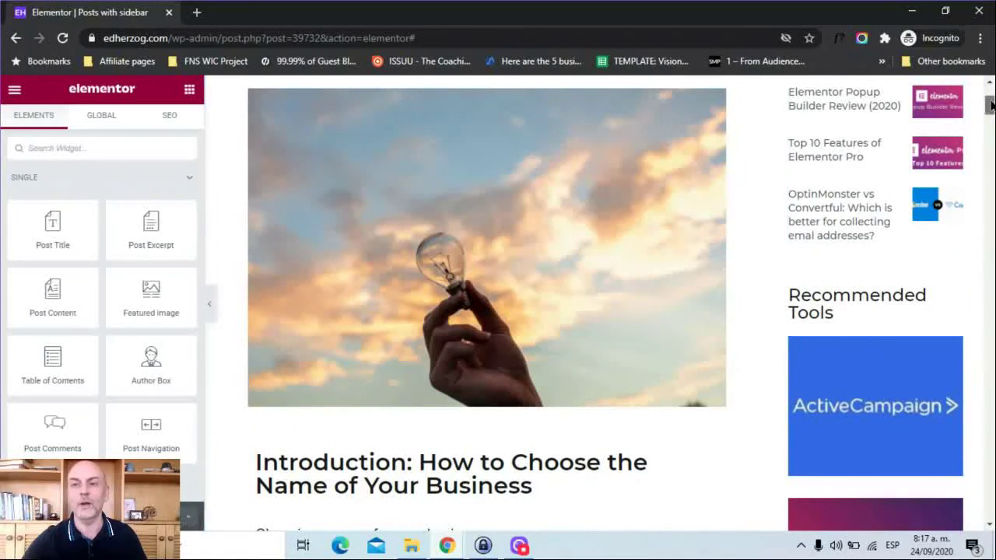
pyautogui.moveTo(991, 107); pyautogui.dragTo(990, 117)
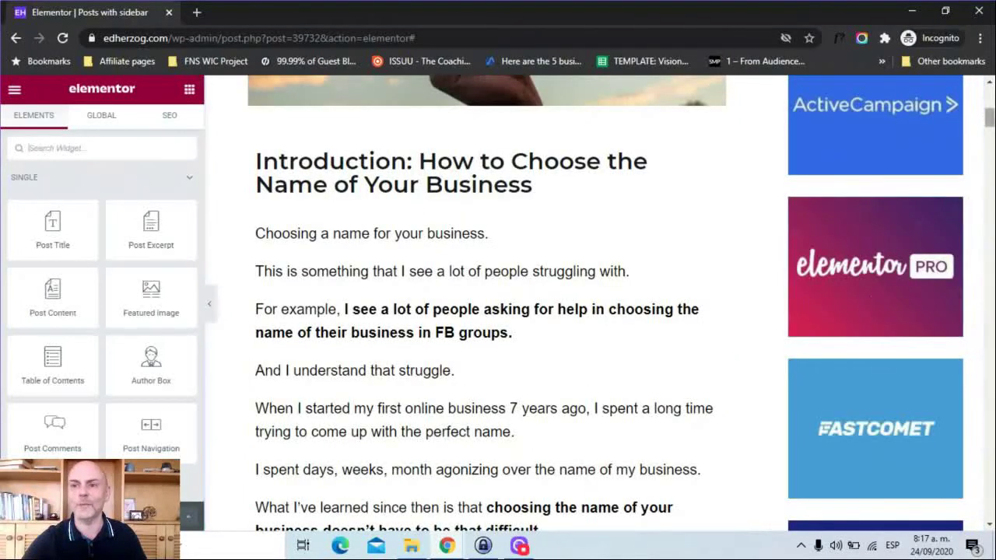
pyautogui.scroll(-7, 863, 303)
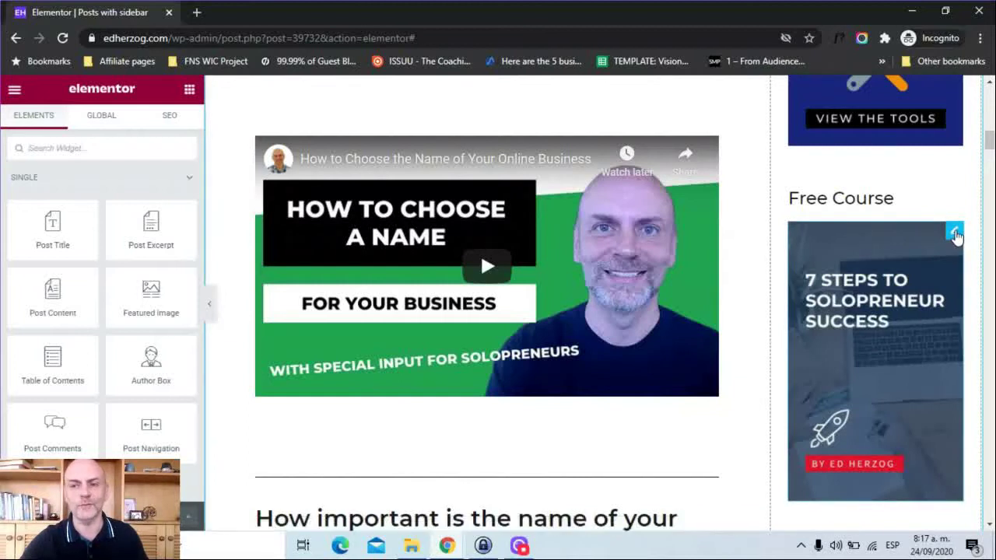
# Step: Make the Free Course sidebar image sticky to the top on desktop and tablet only, and save the template
pyautogui.click(957, 235)
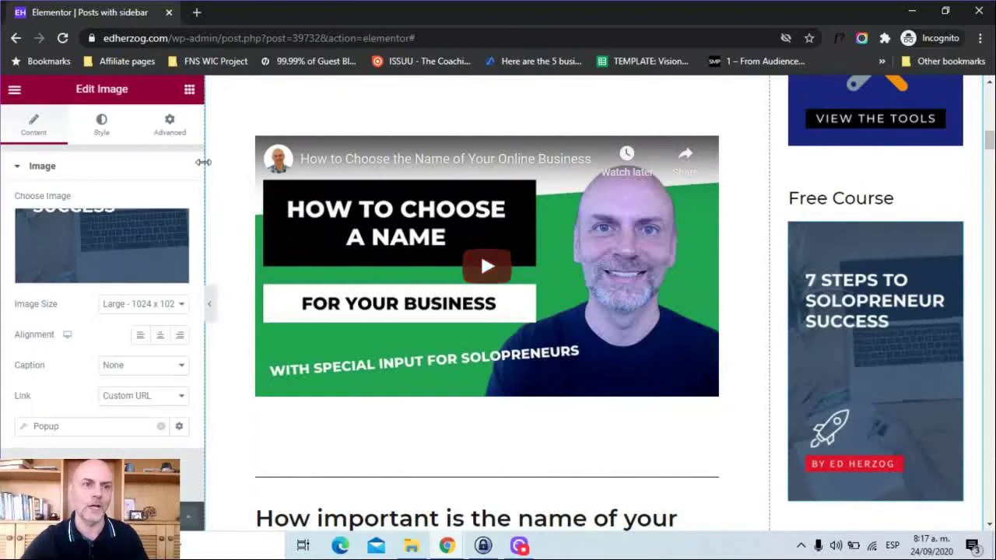
pyautogui.click(171, 136)
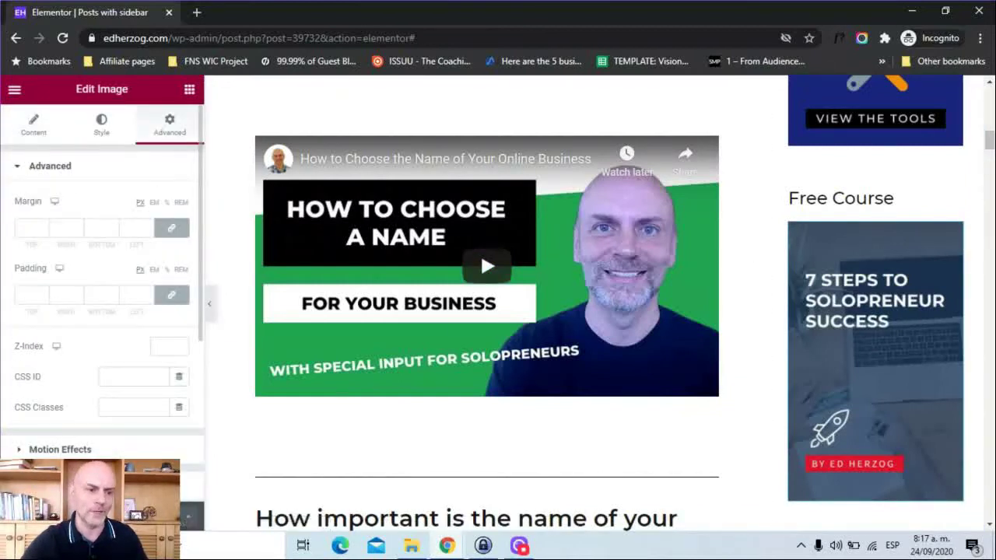
pyautogui.click(56, 451)
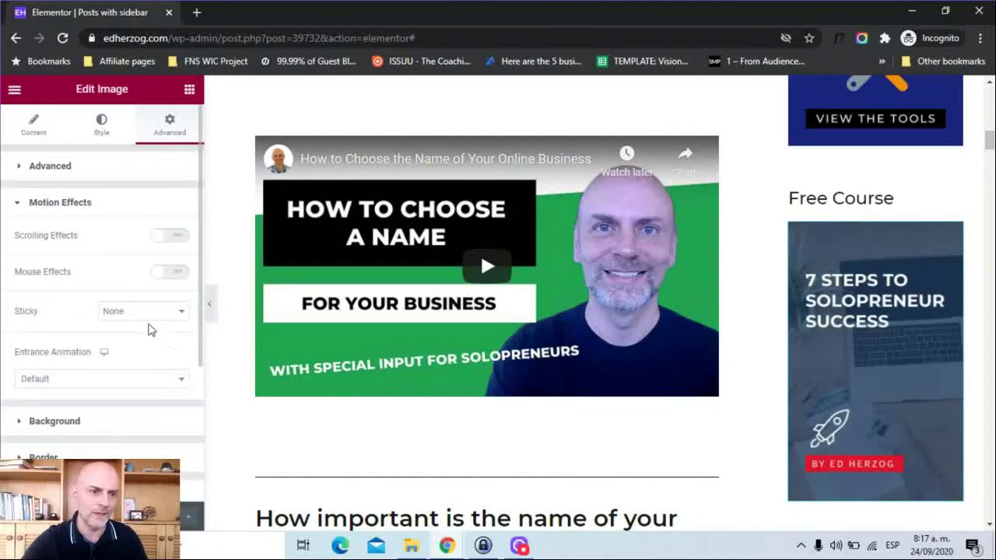
pyautogui.click(148, 314)
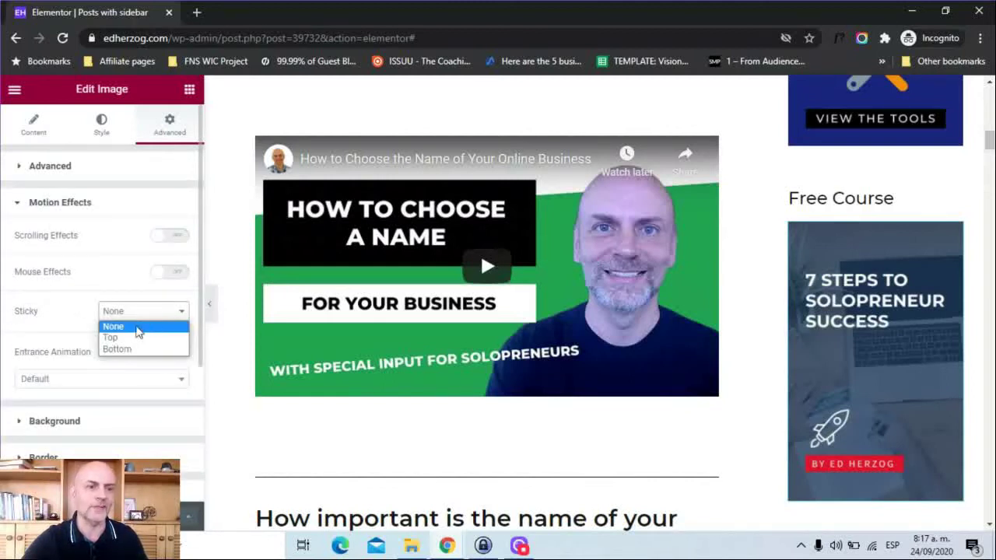
pyautogui.click(134, 339)
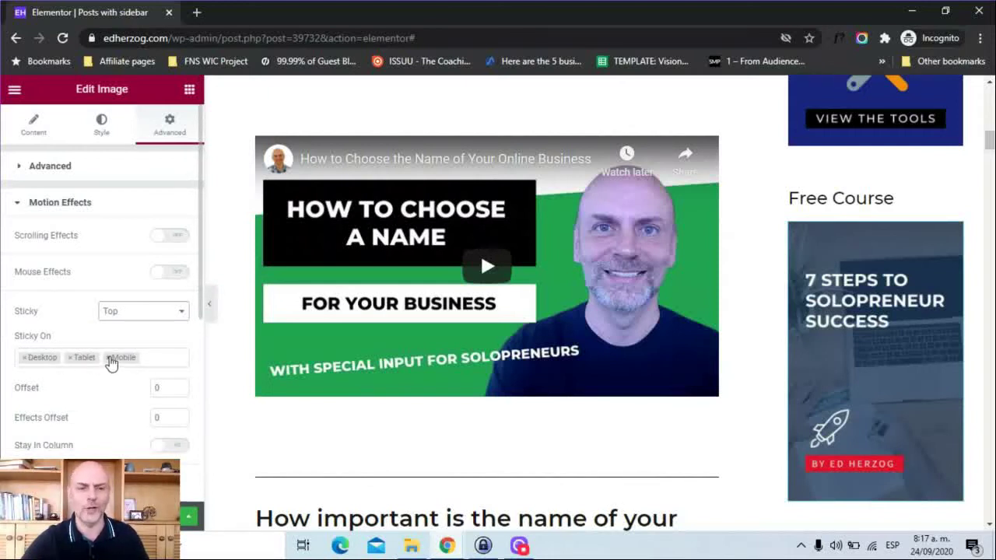
pyautogui.click(110, 358)
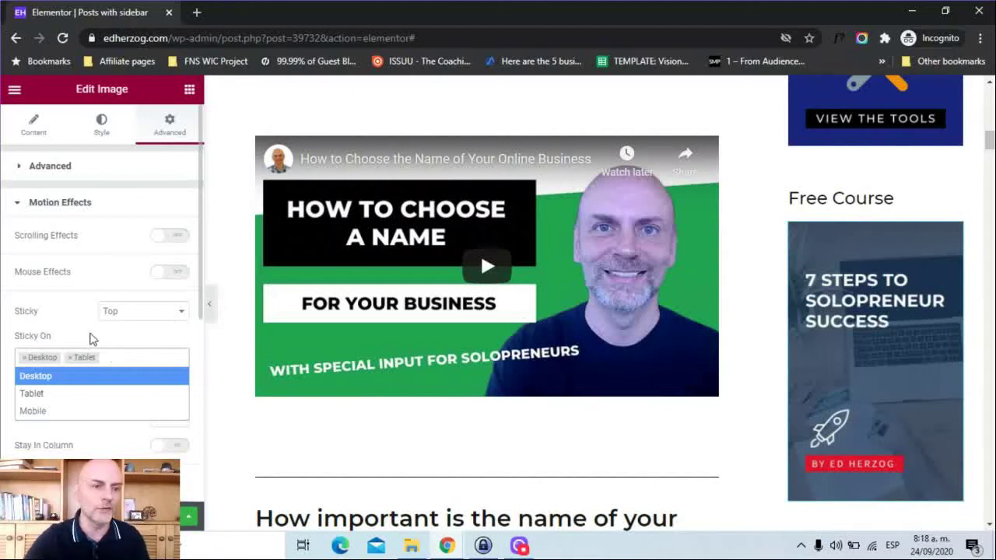
pyautogui.click(81, 341)
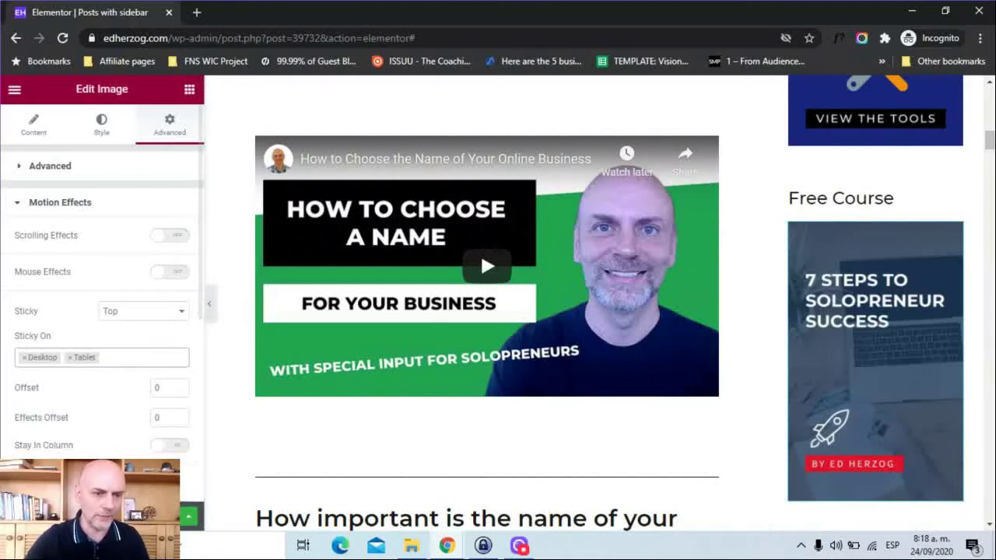
pyautogui.click(148, 516)
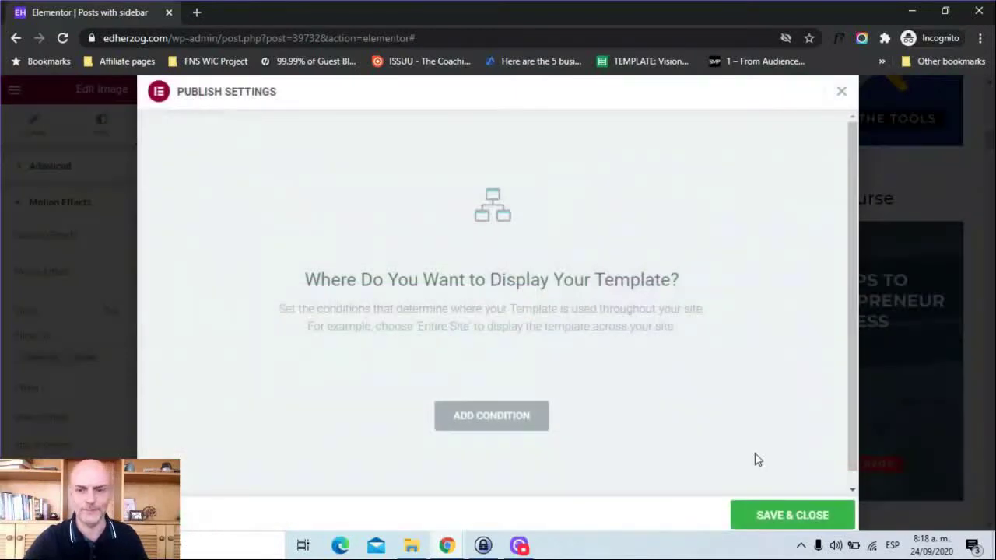
pyautogui.click(763, 515)
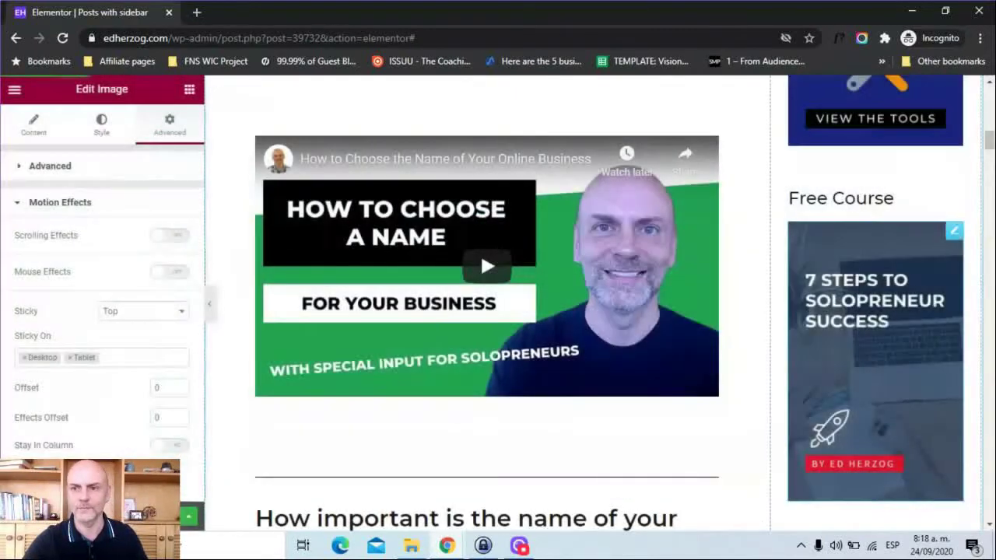
# Step: Set the sticky offset of the Free Course image to 100, save the template and check the image's scrolling behaviour
pyautogui.moveTo(991, 140); pyautogui.dragTo(990, 164)
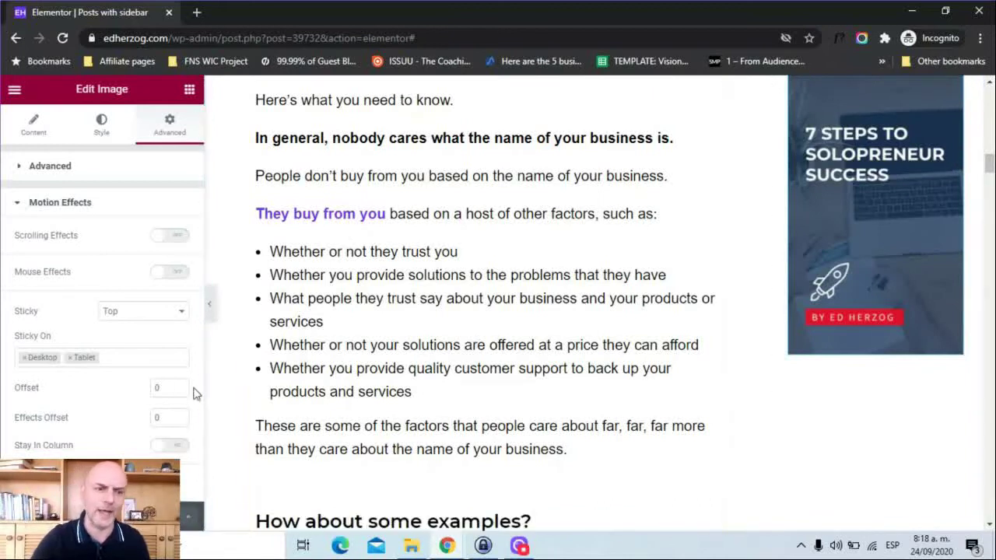
pyautogui.click(155, 389)
pyautogui.write('100')
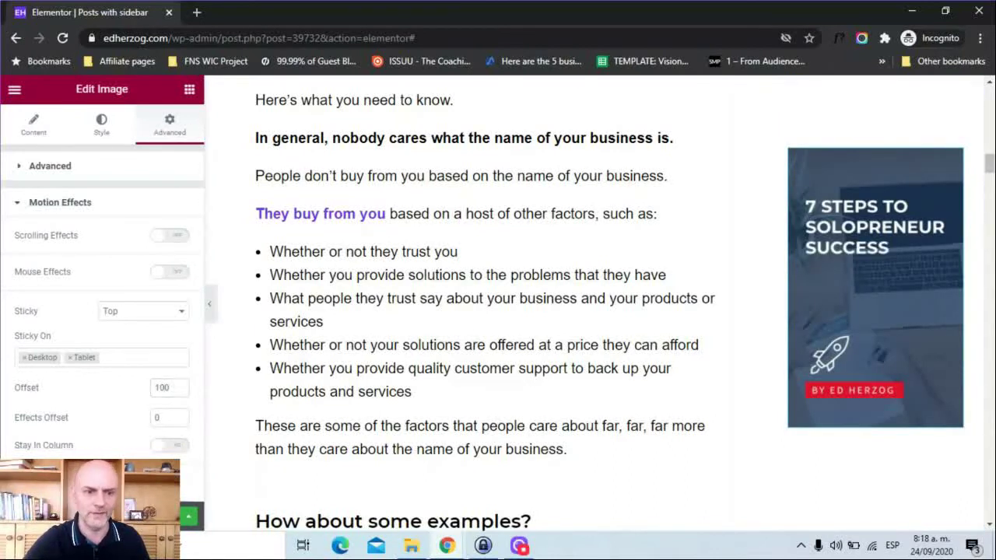
pyautogui.hotkey('ctrl', 's')
pyautogui.click(753, 517)
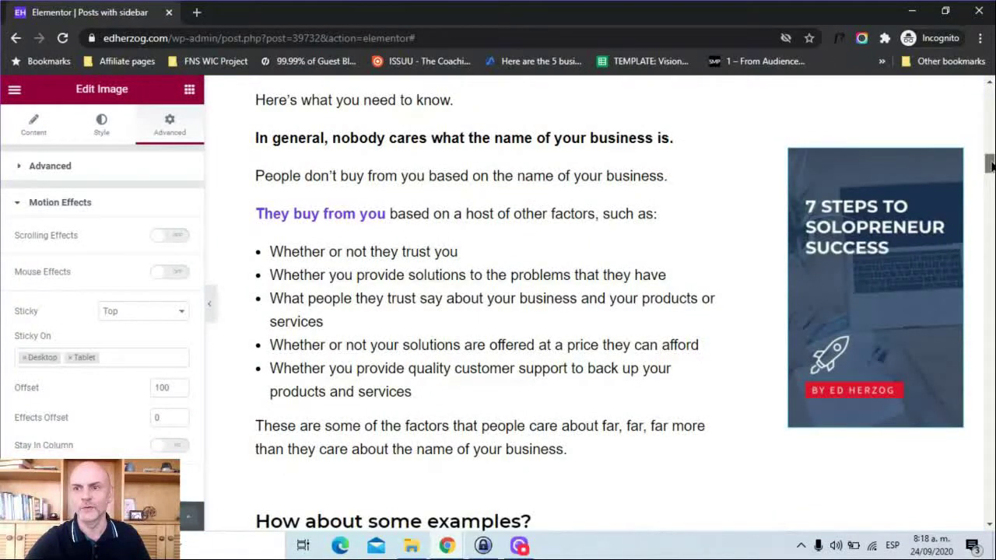
pyautogui.moveTo(991, 163); pyautogui.dragTo(993, 136)
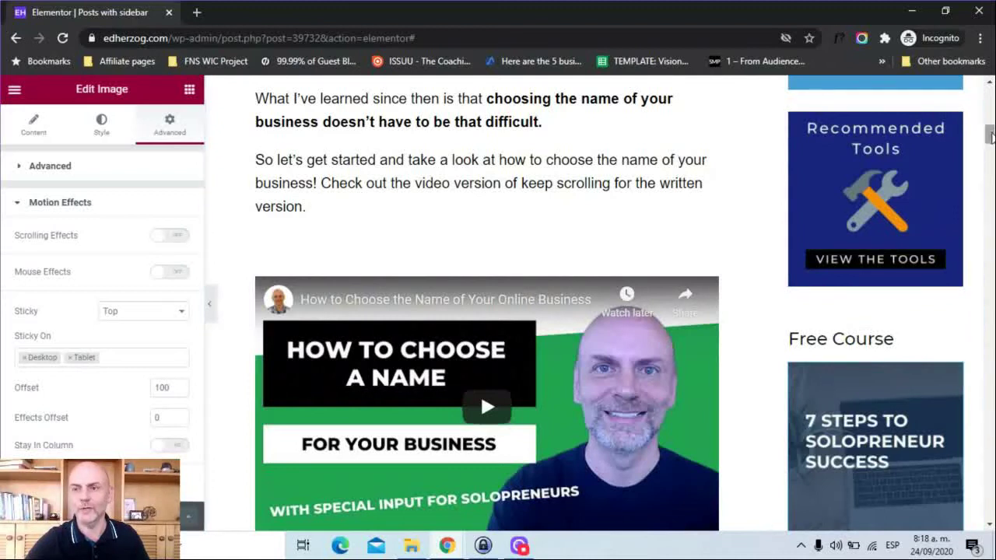
pyautogui.moveTo(992, 136); pyautogui.dragTo(991, 155)
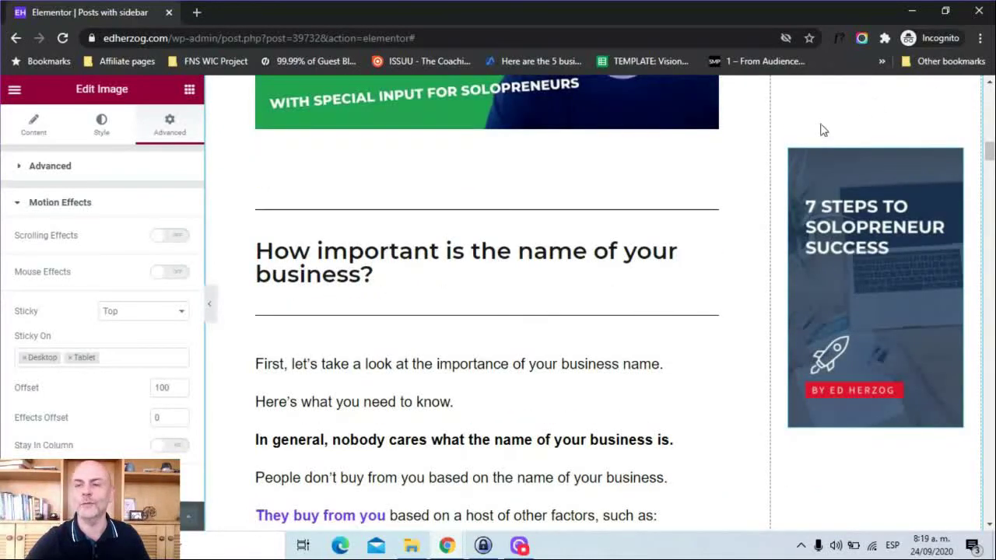
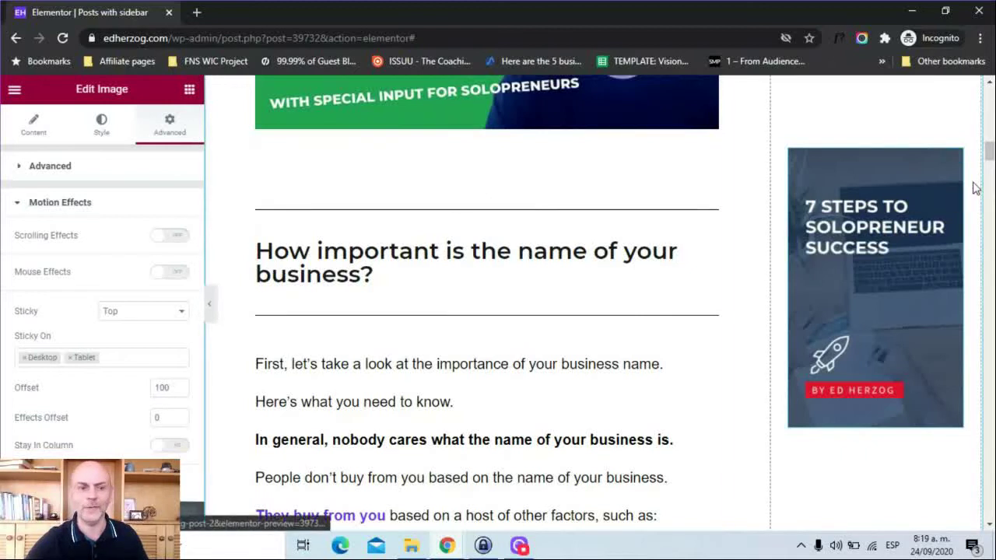
# Step: Make the sticky Free Course image stay in its column, save the template and check it further down the post
pyautogui.moveTo(988, 158); pyautogui.dragTo(989, 100)
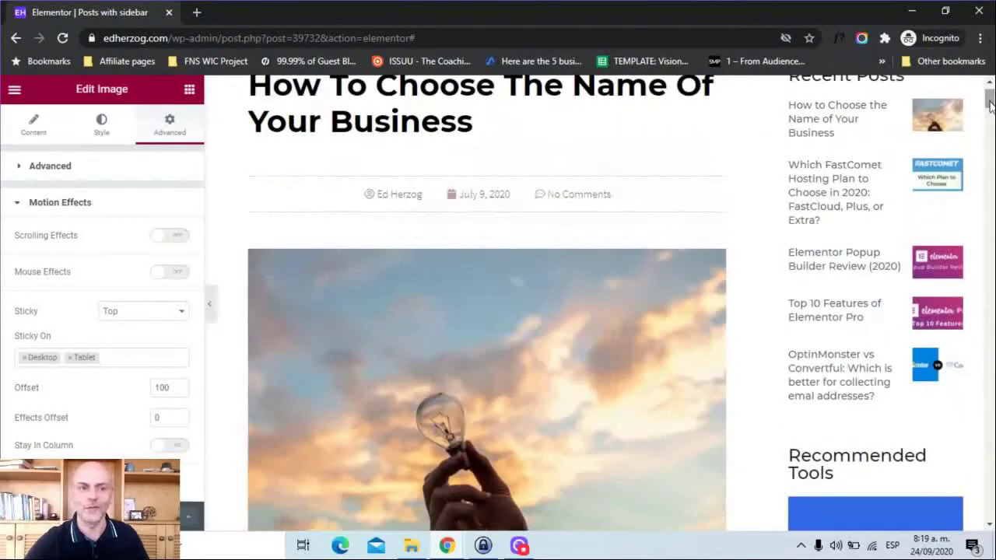
pyautogui.click(164, 448)
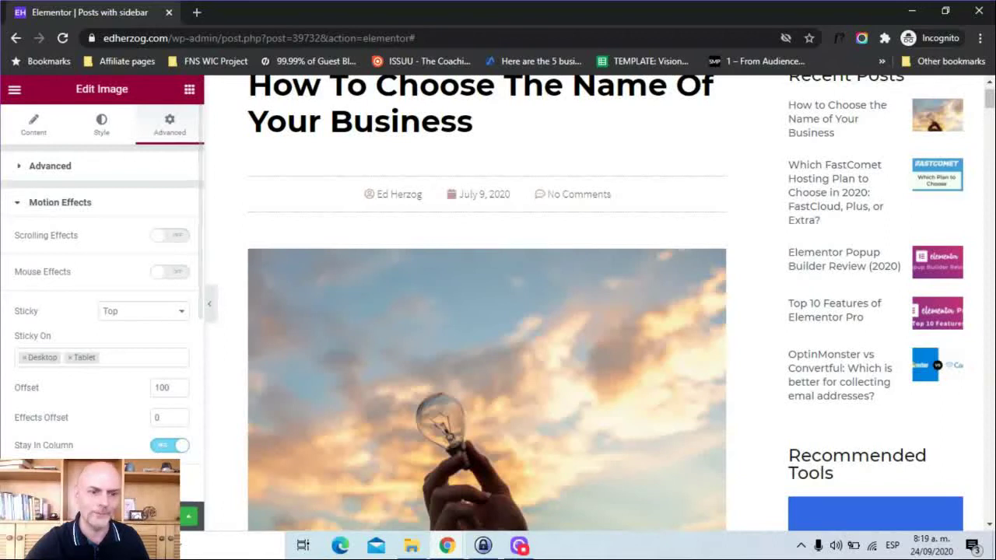
pyautogui.click(168, 516)
pyautogui.click(779, 514)
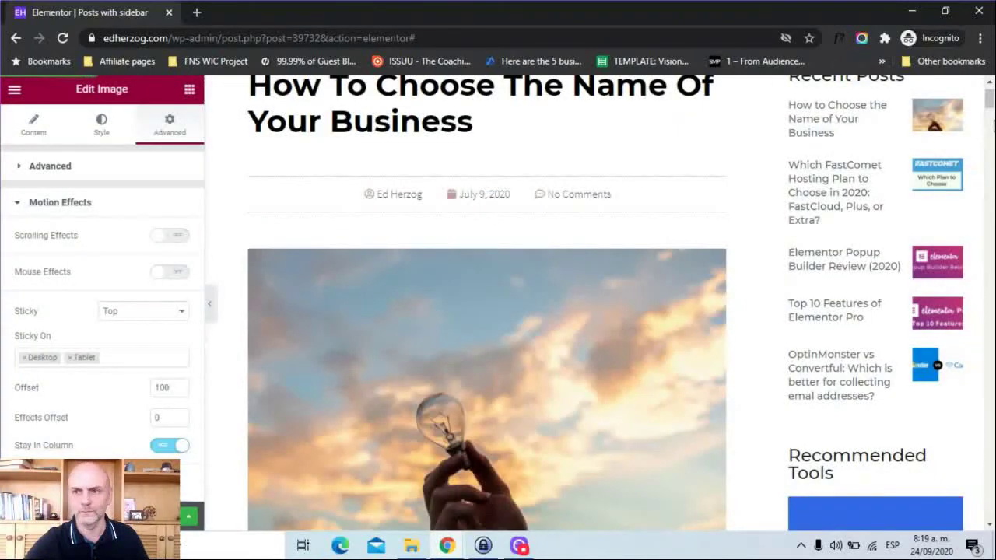
pyautogui.scroll(-10, 487, 311)
pyautogui.moveTo(989, 325); pyautogui.dragTo(987, 298)
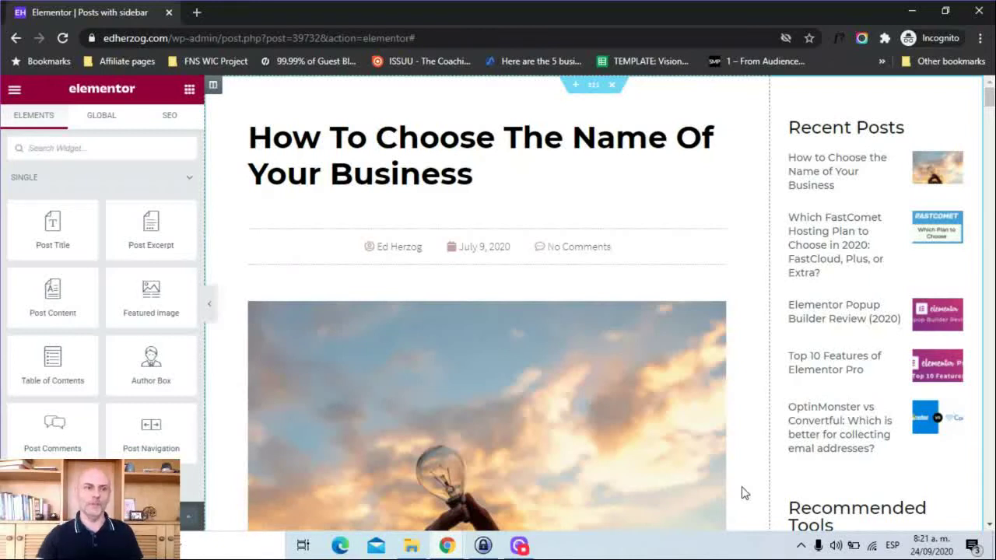
# Step: Insert an inner section above the Free Course heading in the sidebar and reduce it to a single column
pyautogui.write('inner')
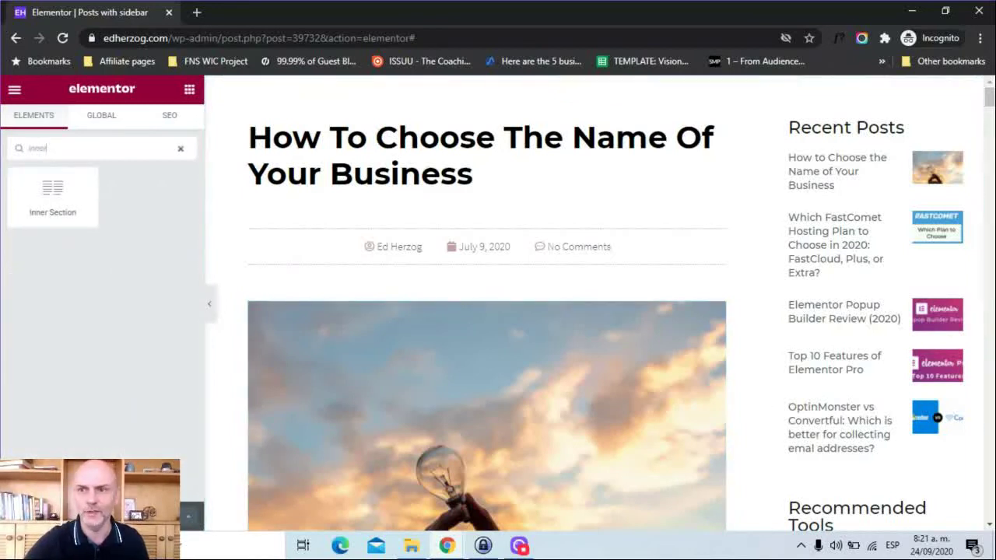
pyautogui.scroll(-13, 993, 108)
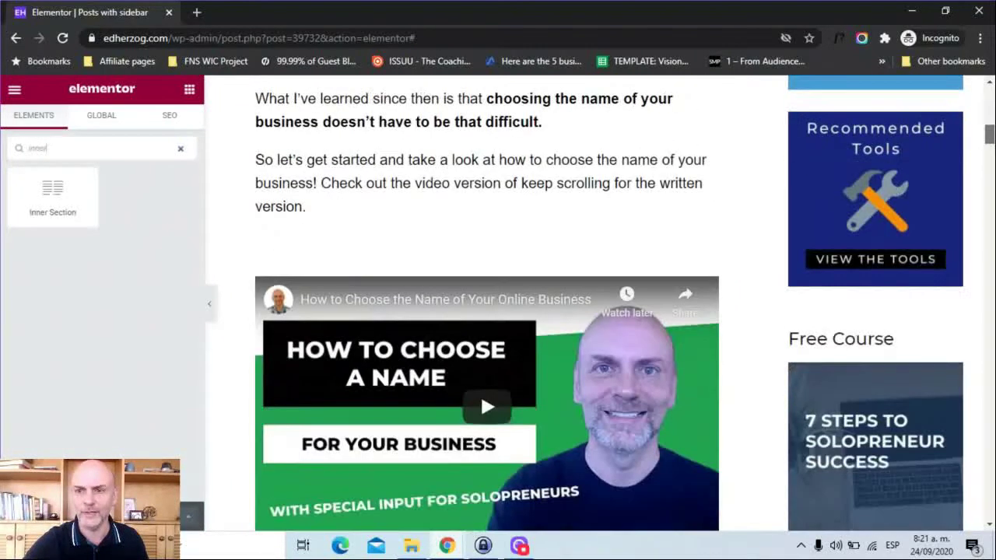
pyautogui.scroll(2, 487, 280)
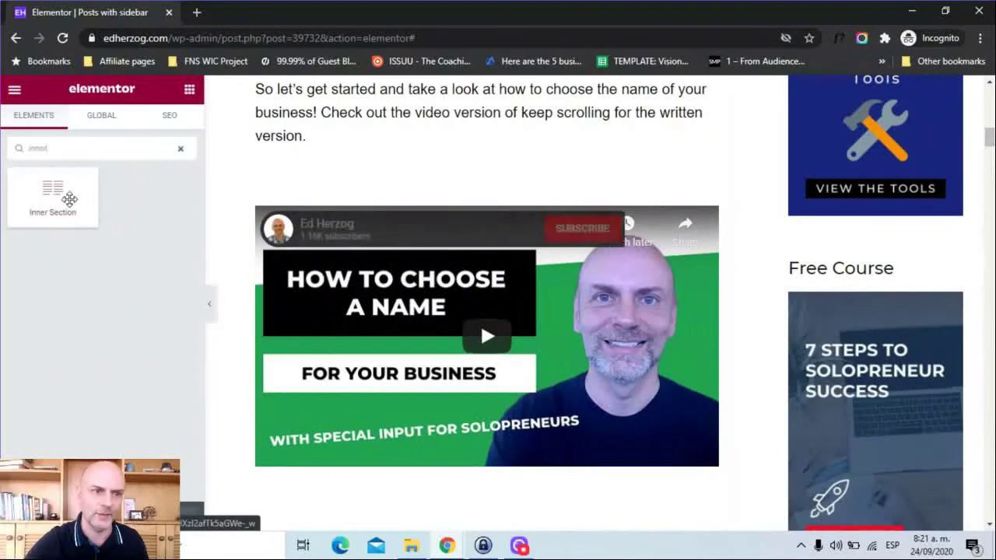
pyautogui.moveTo(513, 159); pyautogui.dragTo(822, 262)
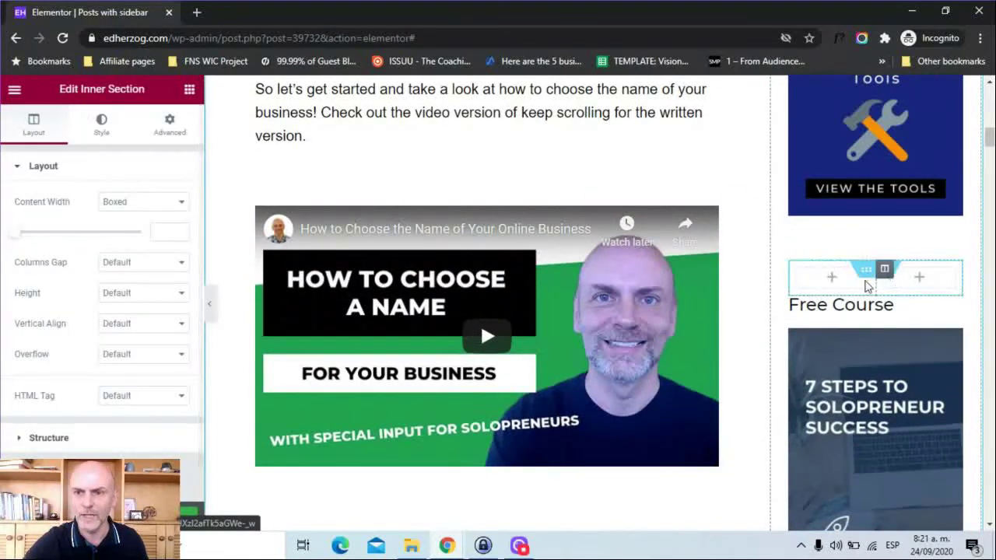
pyautogui.rightClick(797, 273)
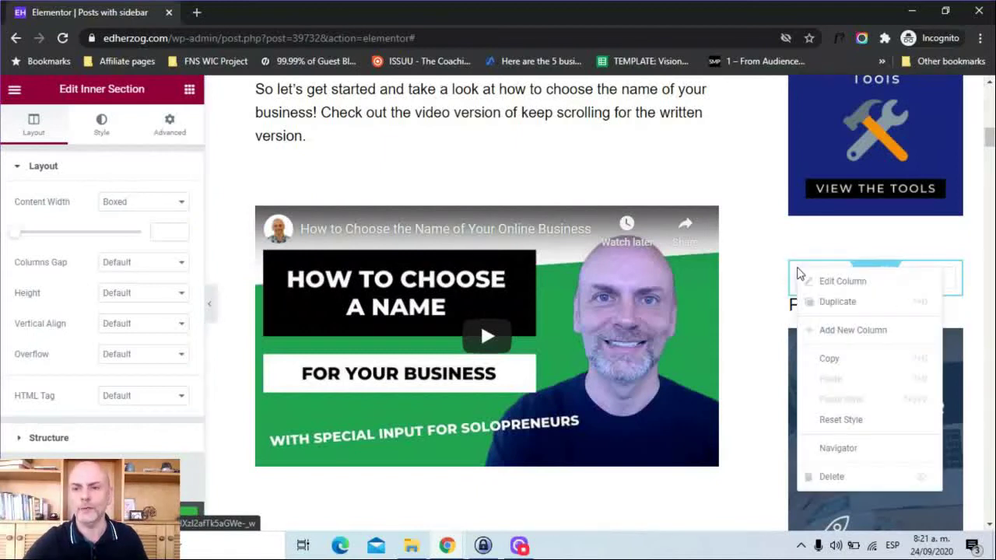
pyautogui.click(836, 477)
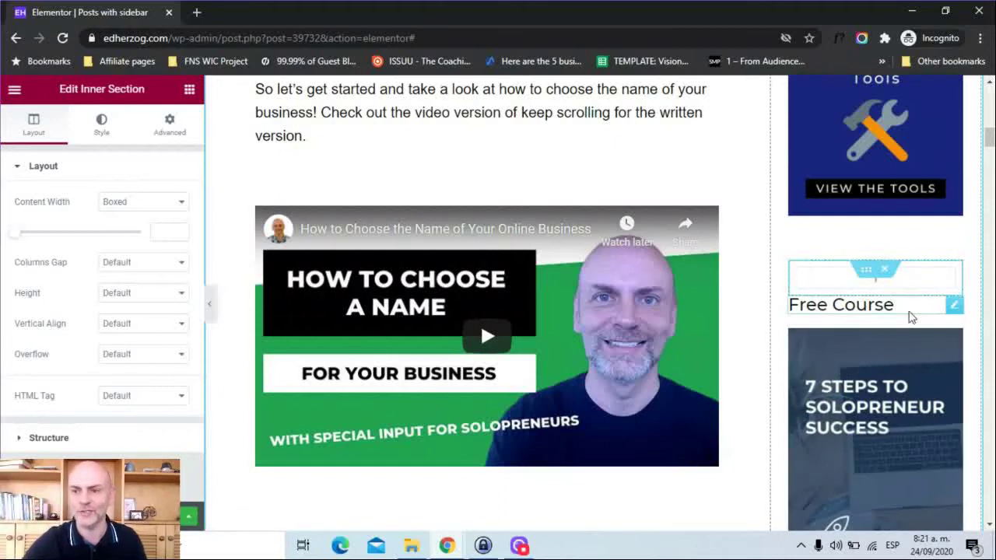
# Step: Move the Free Course heading, the spacer and the 7 Steps to Solopreneur Success image into the inner section, in that order
pyautogui.moveTo(951, 307); pyautogui.dragTo(882, 272)
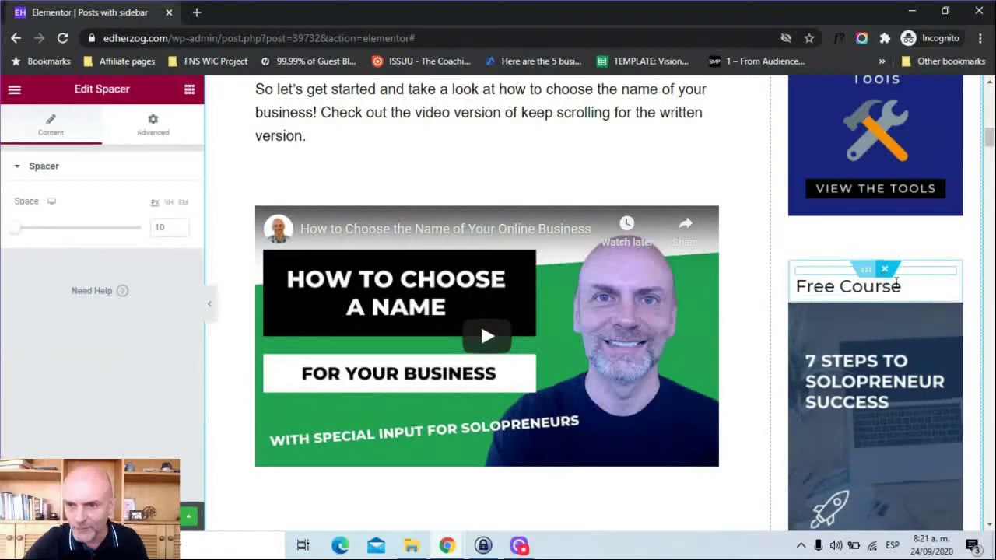
pyautogui.click(943, 270)
pyautogui.moveTo(954, 319); pyautogui.dragTo(907, 292)
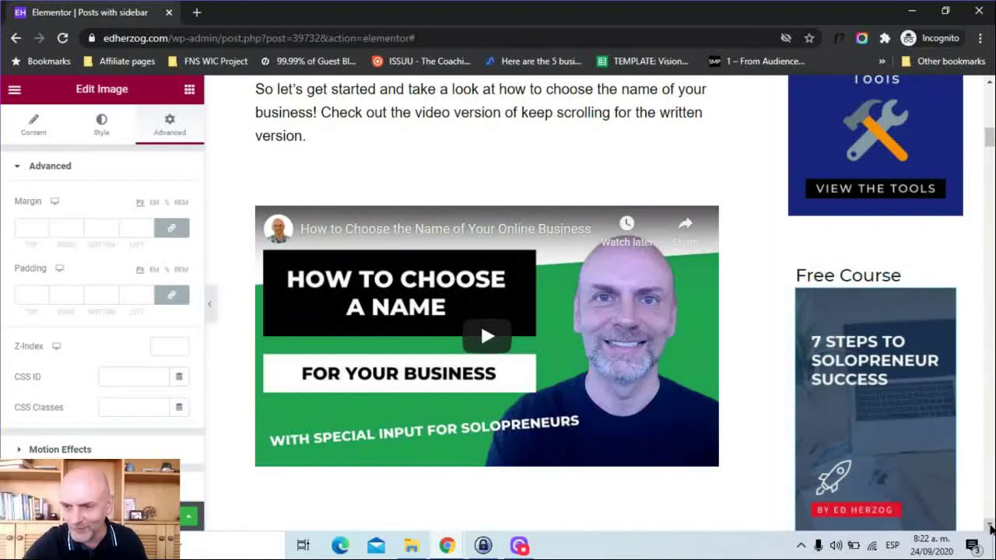
pyautogui.scroll(-1, 990, 529)
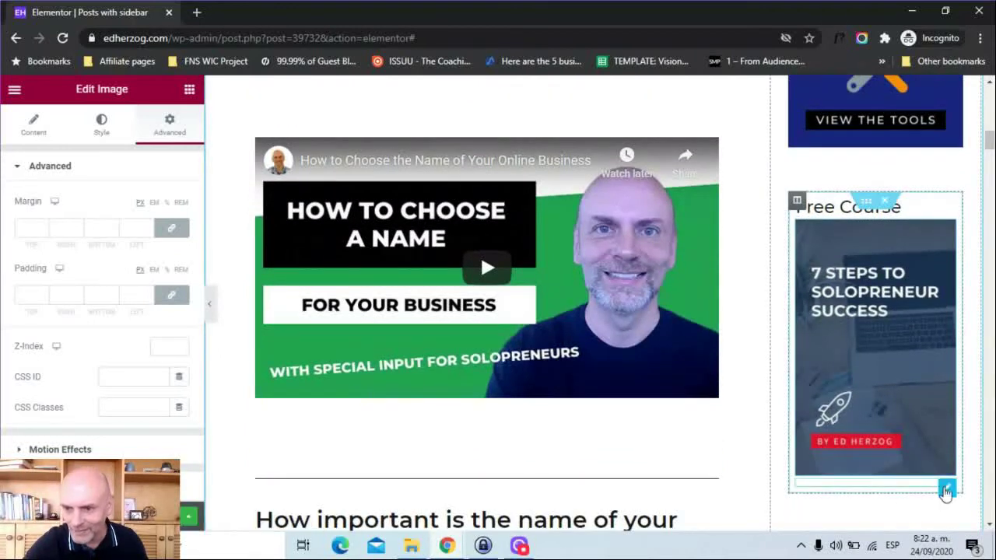
pyautogui.moveTo(946, 492); pyautogui.dragTo(914, 240)
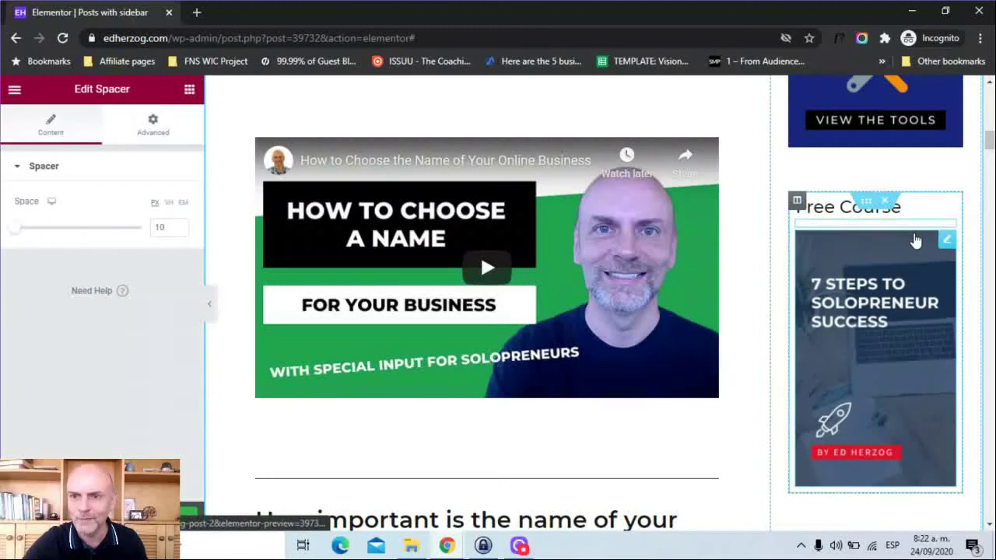
# Step: Make the Free Course inner section stick to the top on desktop and tablet only with an offset of 100, and save the template
pyautogui.click(866, 206)
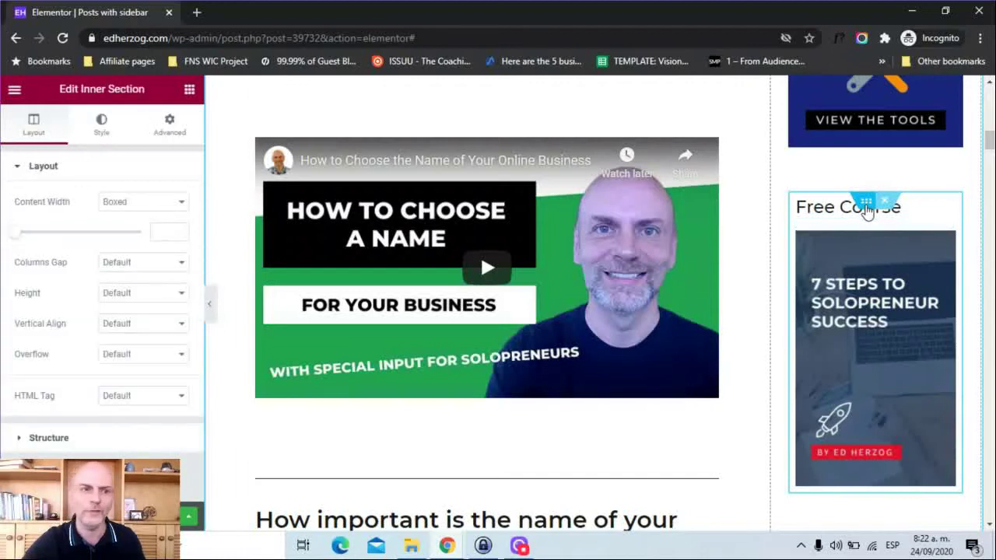
pyautogui.click(172, 127)
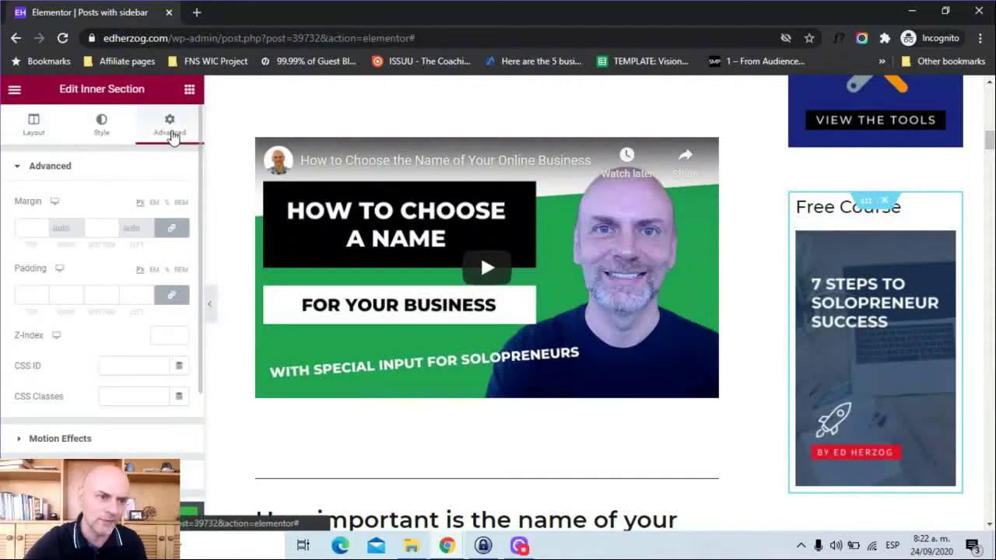
pyautogui.click(73, 443)
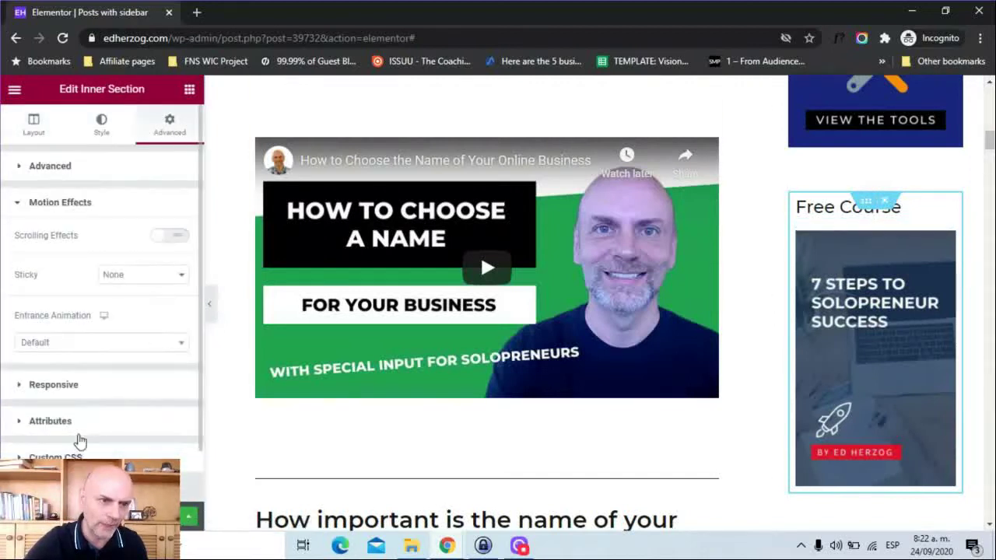
pyautogui.click(137, 274)
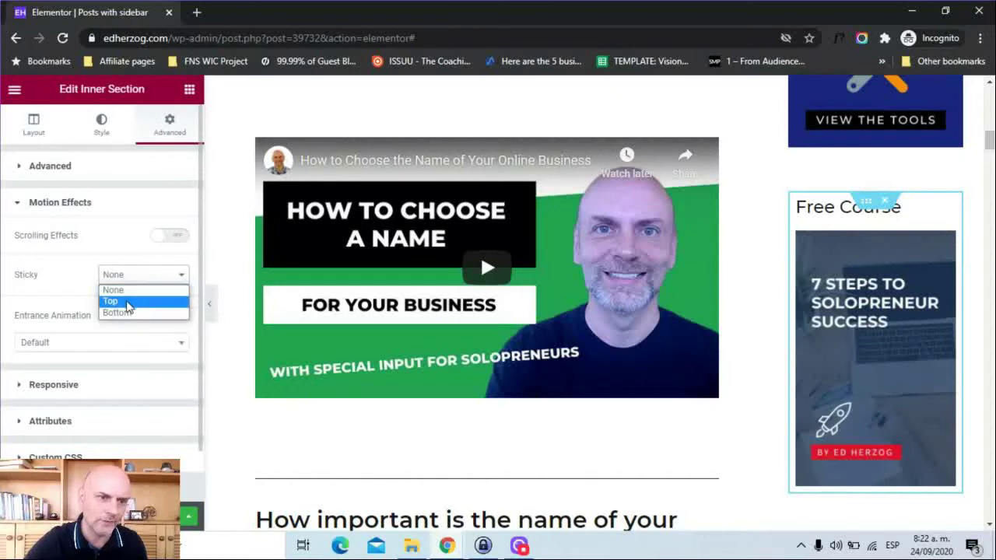
pyautogui.click(124, 301)
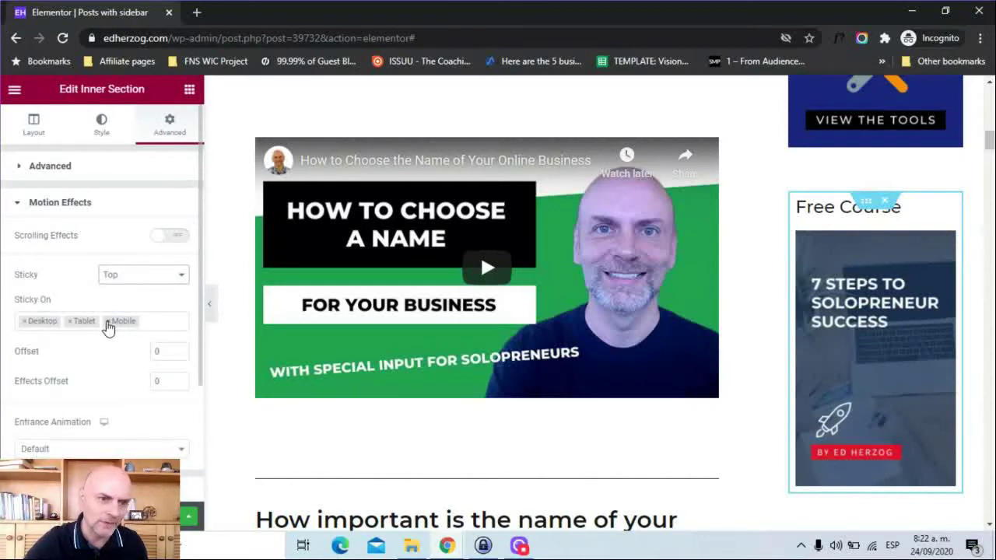
pyautogui.click(107, 321)
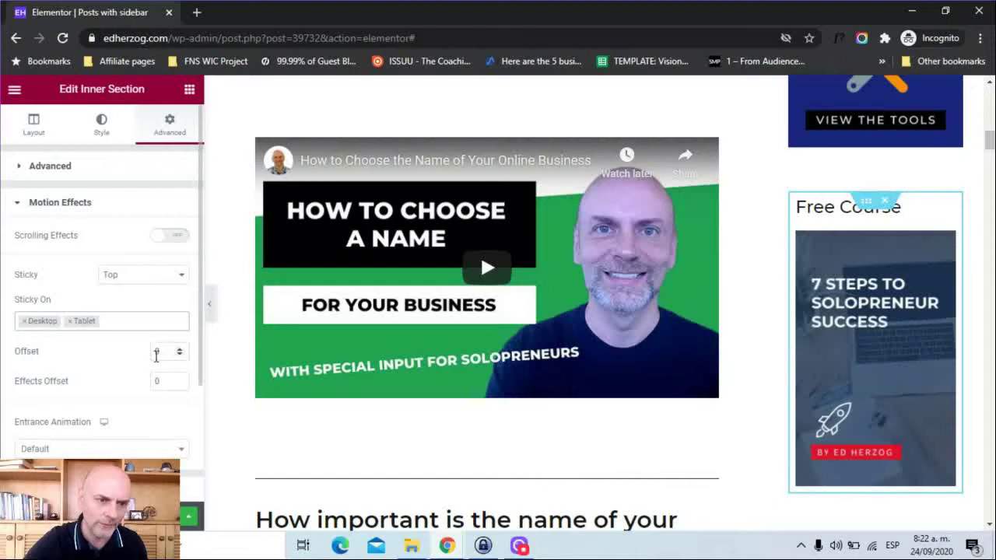
pyautogui.click(154, 353)
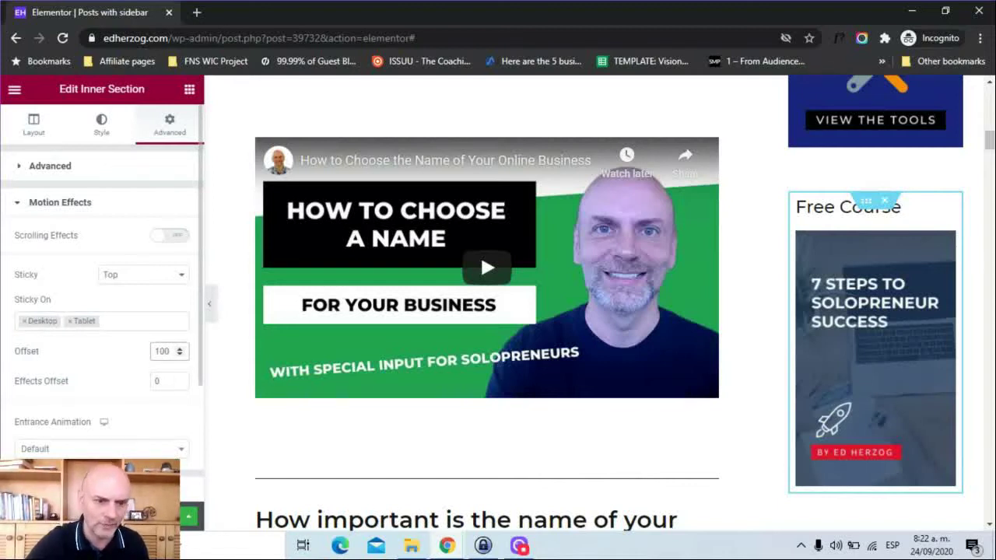
pyautogui.click(155, 516)
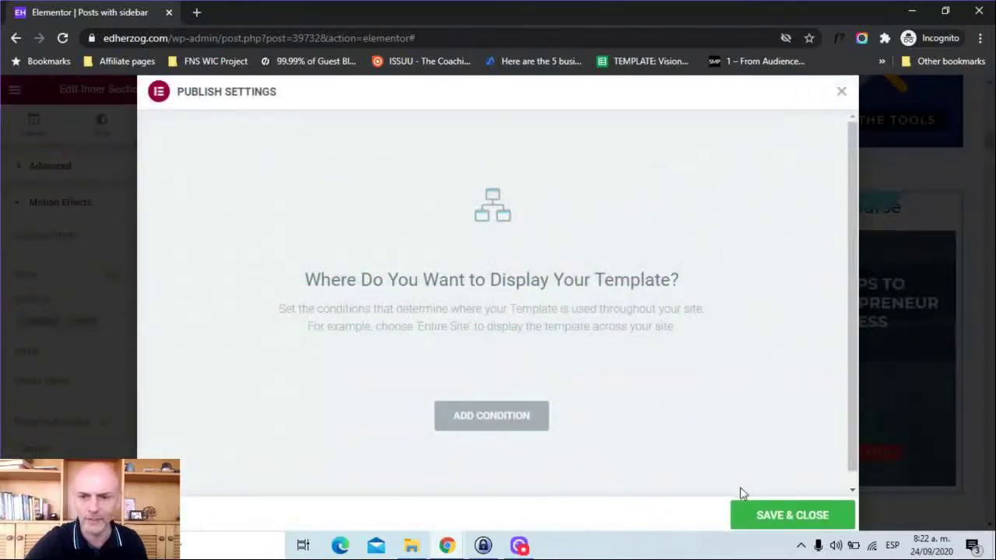
pyautogui.click(767, 516)
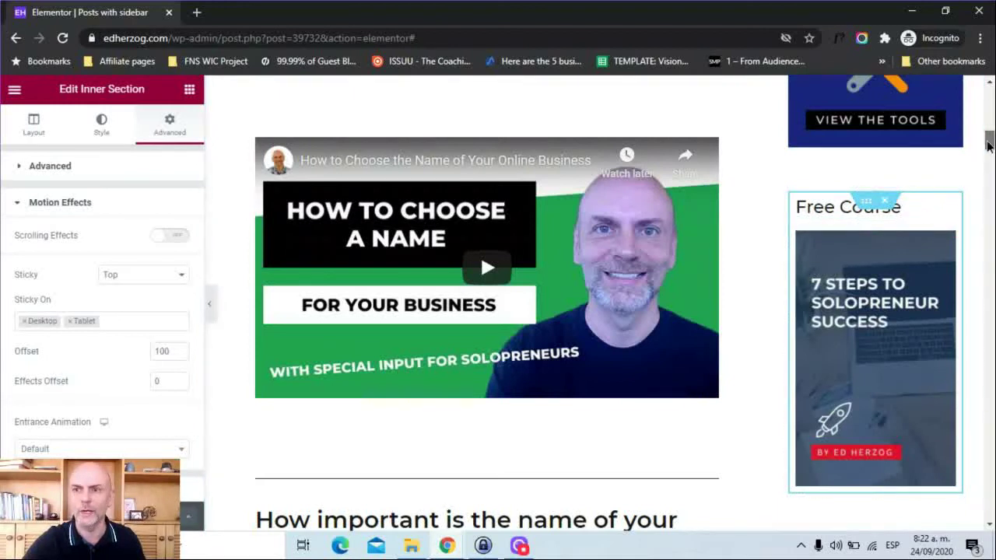
# Step: Examine how the sticky Free Course section and the other sidebar elements behave while scrolling through the whole post
pyautogui.moveTo(986, 148); pyautogui.dragTo(989, 484)
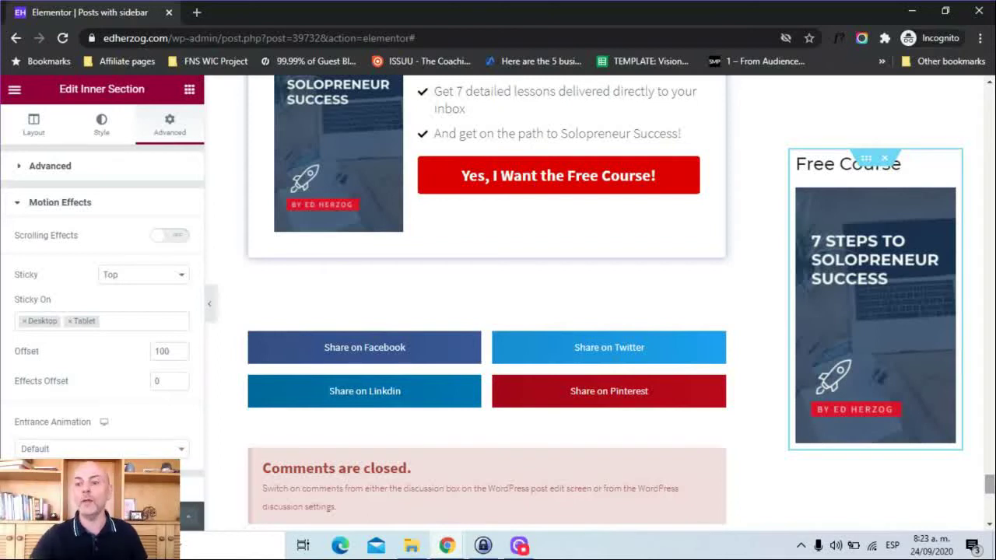
pyautogui.moveTo(992, 487); pyautogui.dragTo(990, 116)
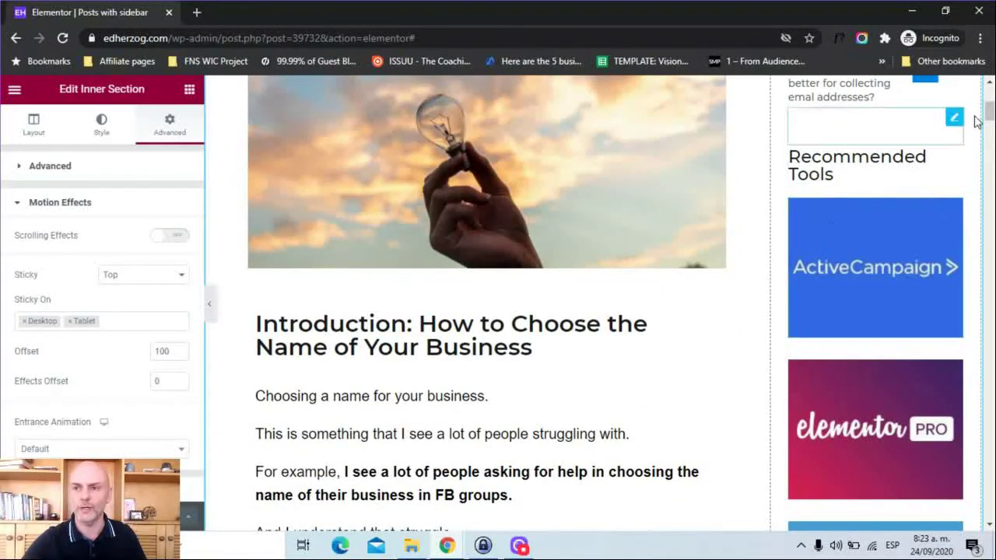
pyautogui.moveTo(991, 115); pyautogui.dragTo(990, 94)
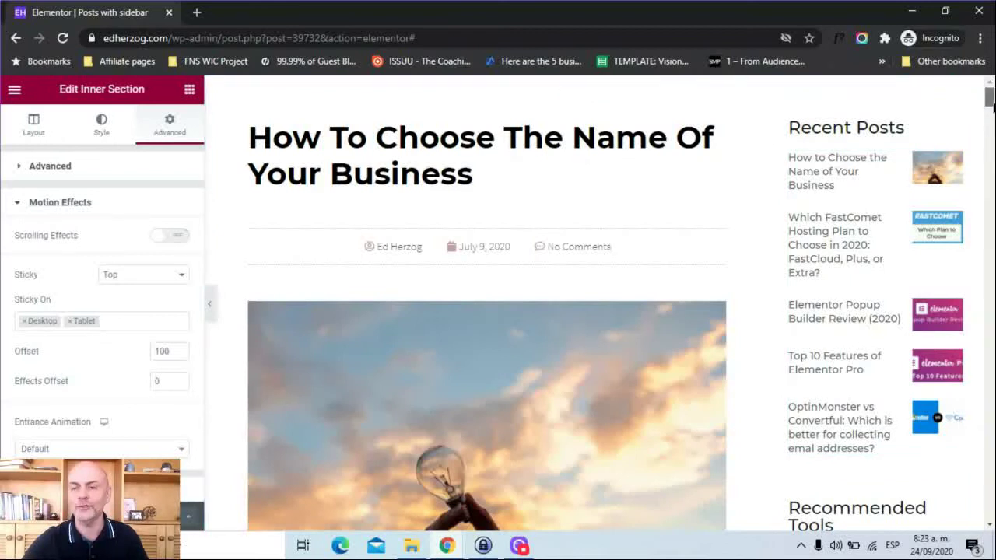
pyautogui.moveTo(993, 106); pyautogui.dragTo(993, 125)
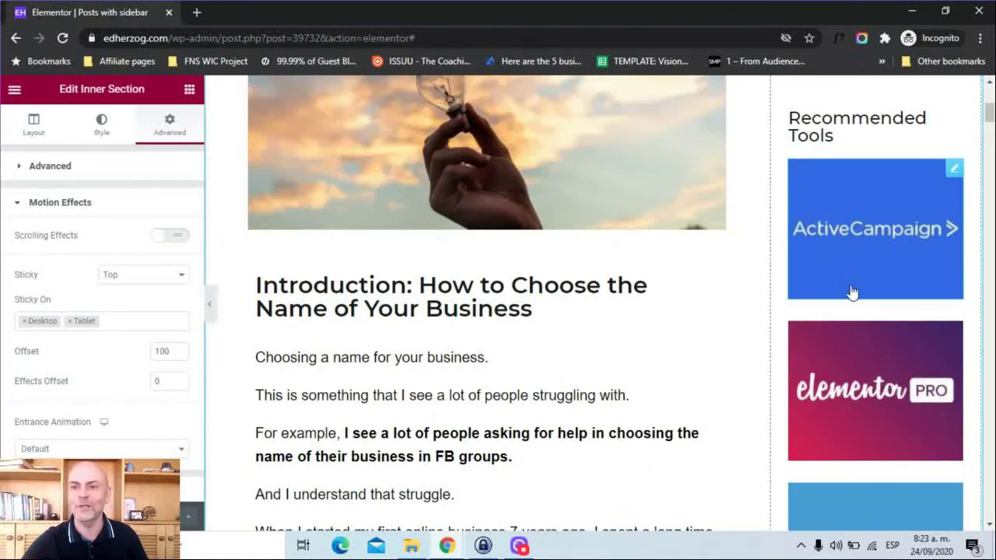
pyautogui.moveTo(992, 116); pyautogui.dragTo(990, 89)
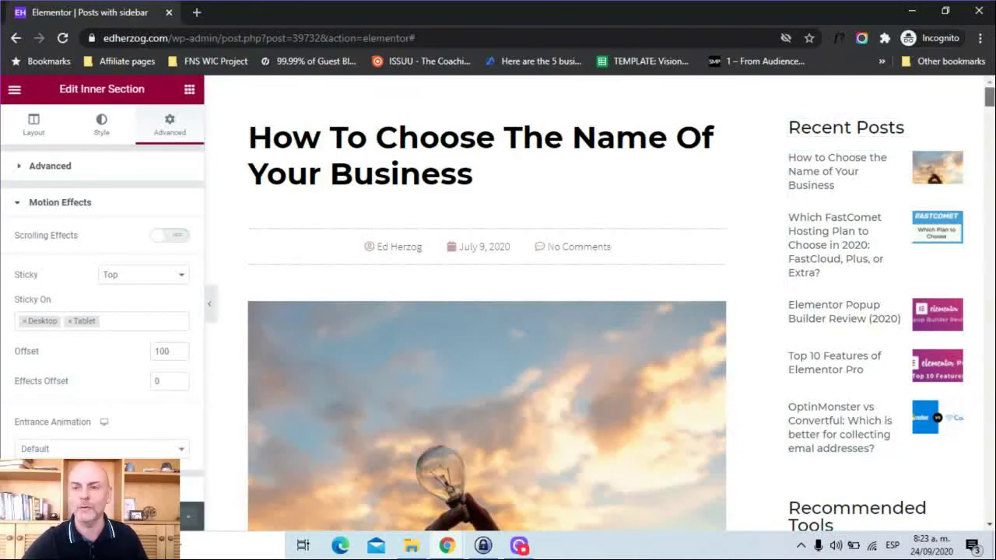
pyautogui.scroll(-4, 873, 159)
pyautogui.scroll(3, 873, 159)
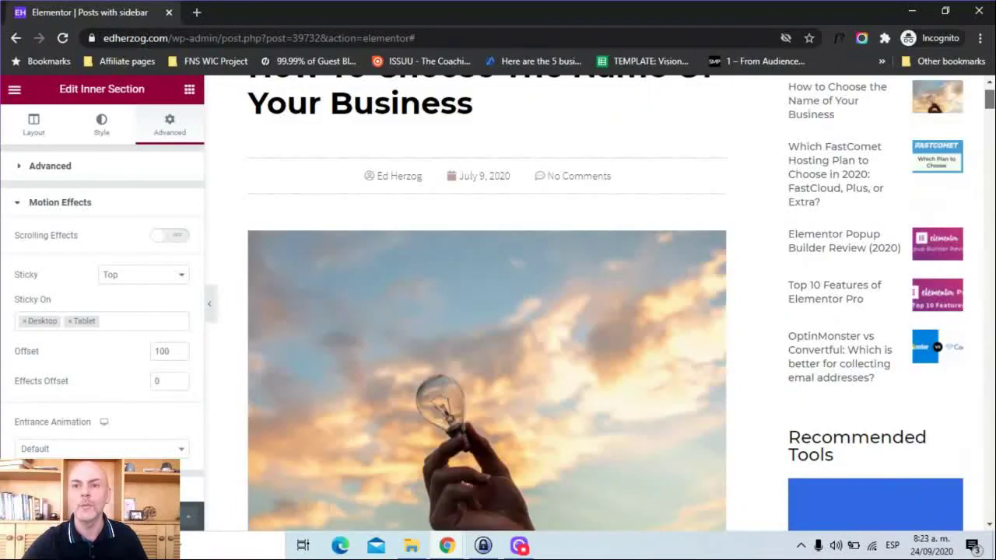
pyautogui.moveTo(991, 105); pyautogui.dragTo(991, 152)
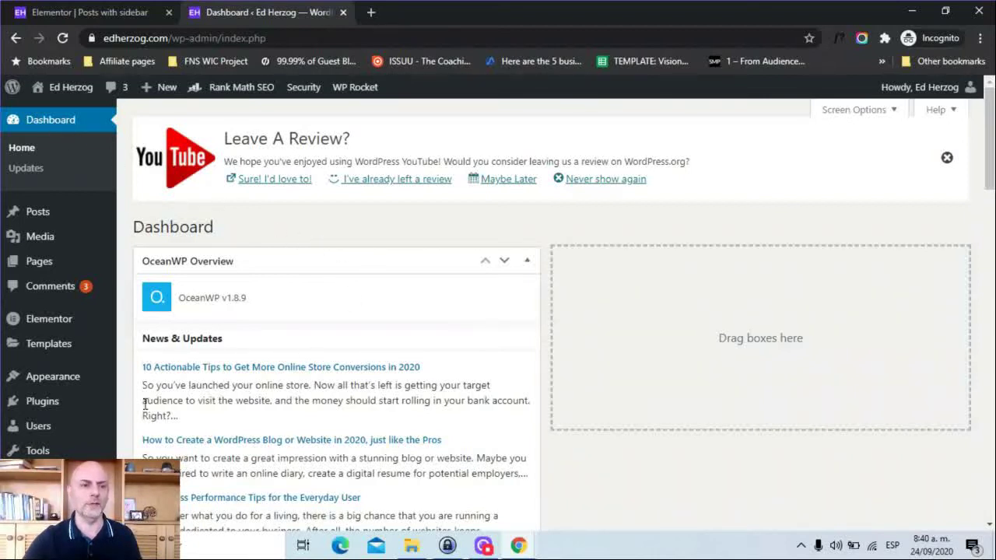
# Step: Go to the WordPress Widgets page and locate the Elementor Library widget among the available widgets
pyautogui.moveTo(62, 382)
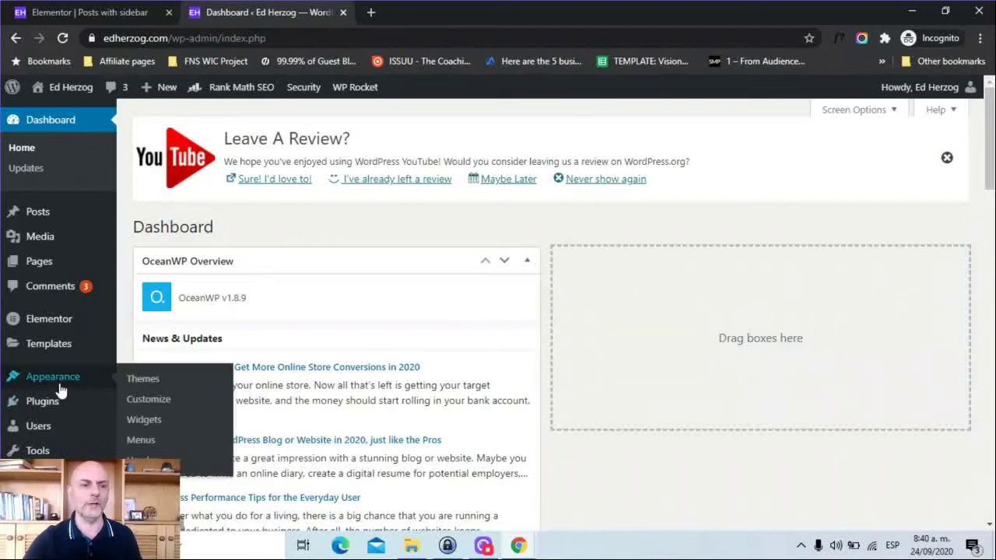
pyautogui.click(145, 422)
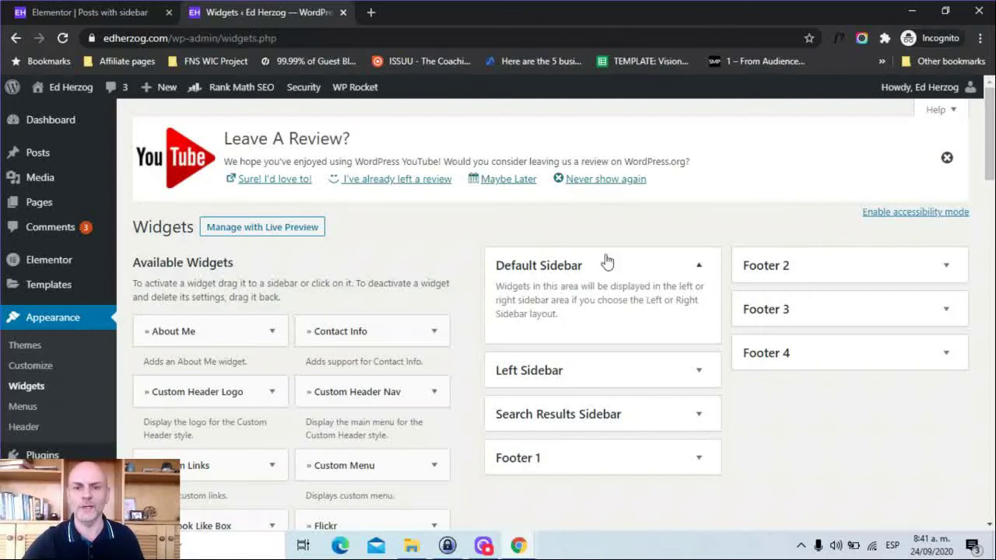
pyautogui.moveTo(990, 133); pyautogui.dragTo(990, 290)
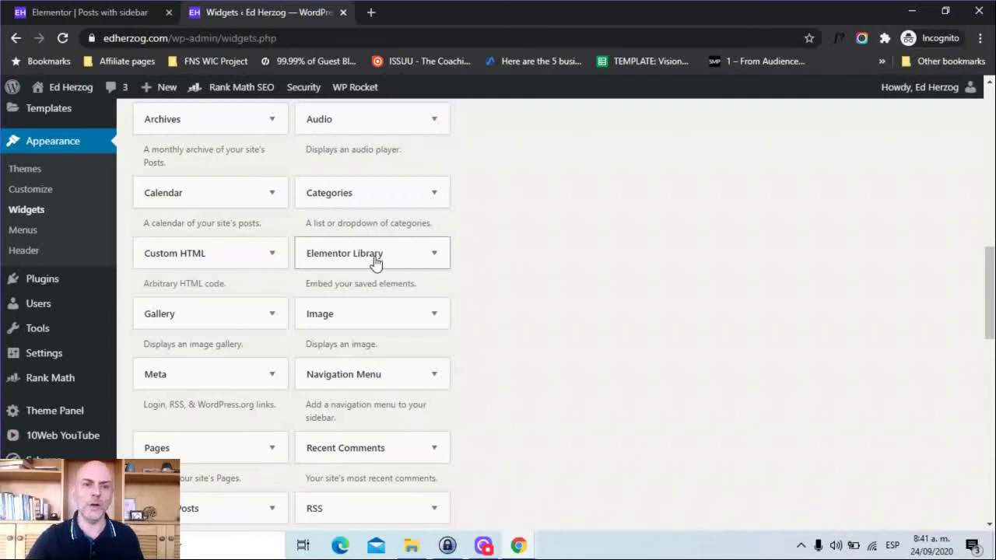
# Step: Review the Free Course heading and image in the Elementor template, and return to the Widgets page
pyautogui.click(91, 12)
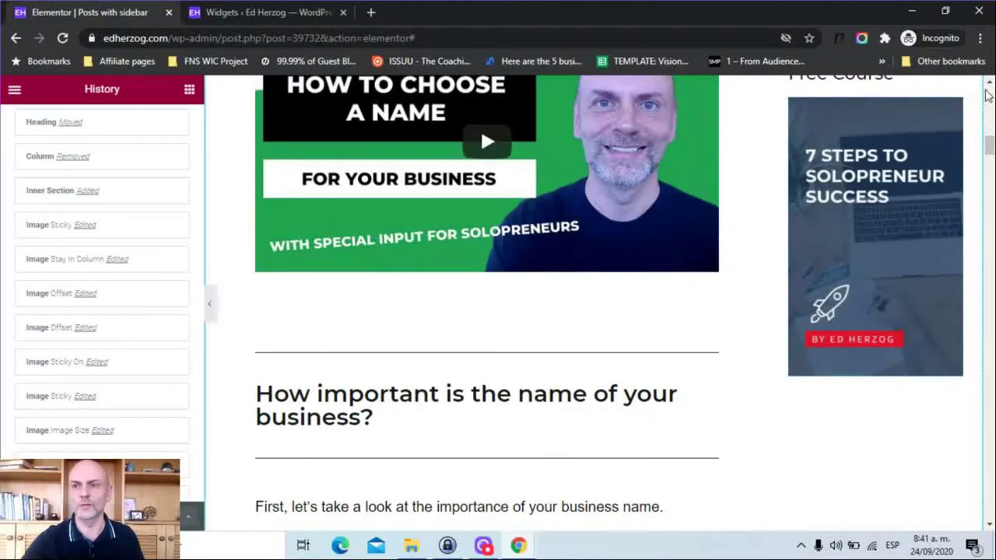
pyautogui.scroll(1, 856, 124)
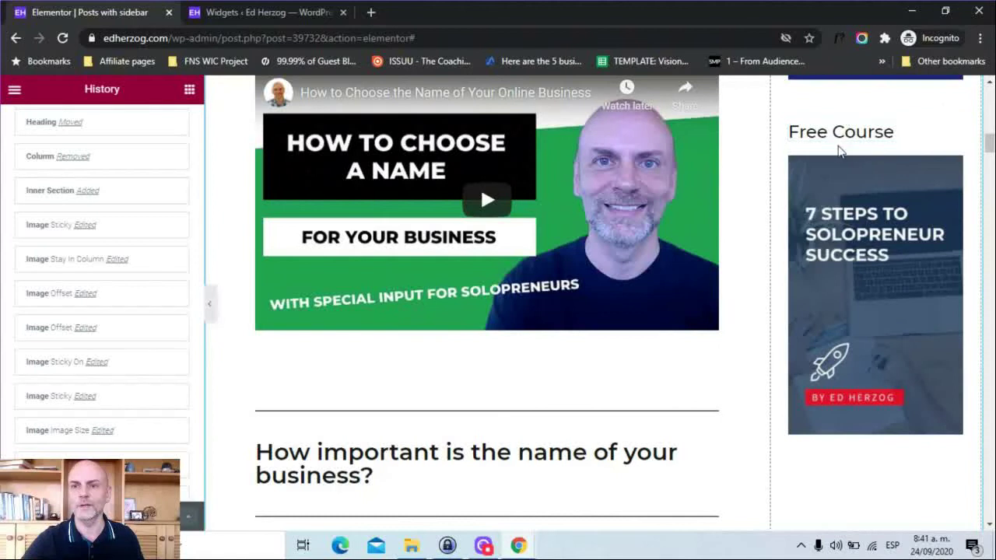
pyautogui.click(213, 9)
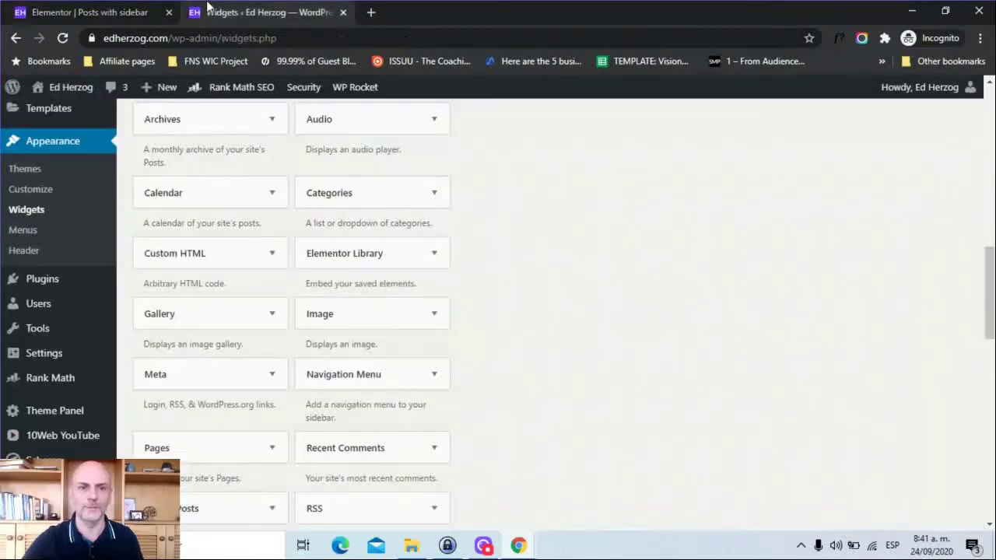
# Step: Add an Elementor Library widget to the Default Sidebar, assign it the free course template (section), and save it
pyautogui.click(419, 263)
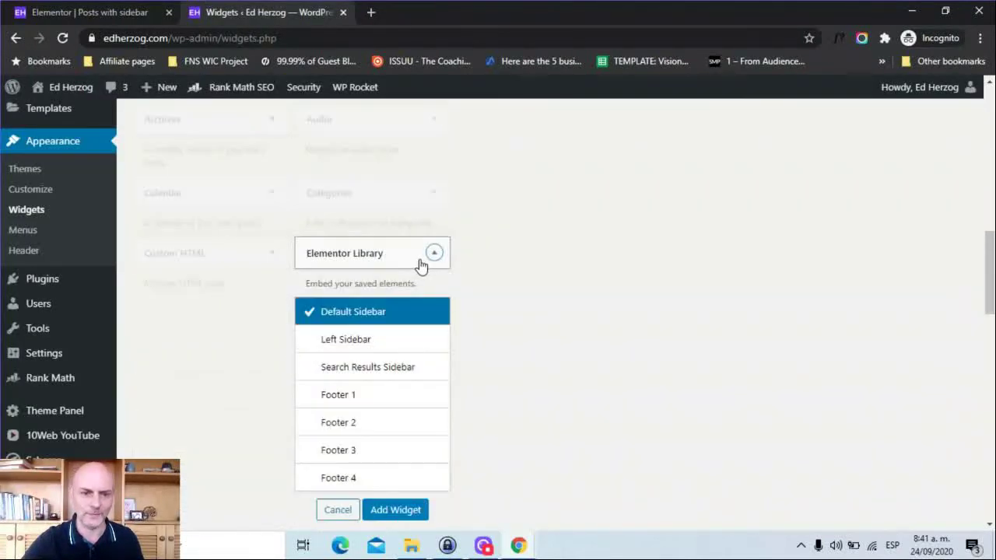
pyautogui.click(395, 510)
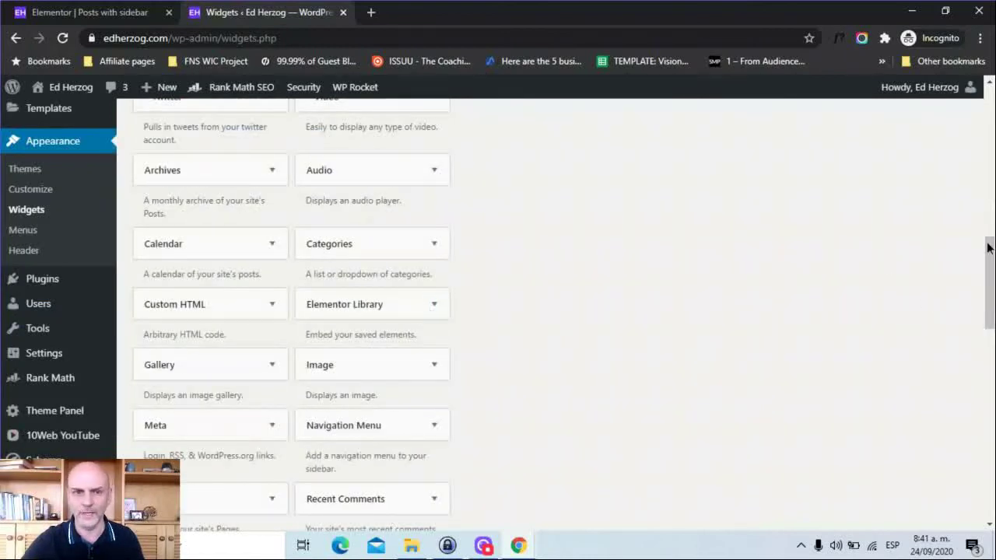
pyautogui.moveTo(990, 227); pyautogui.dragTo(990, 184)
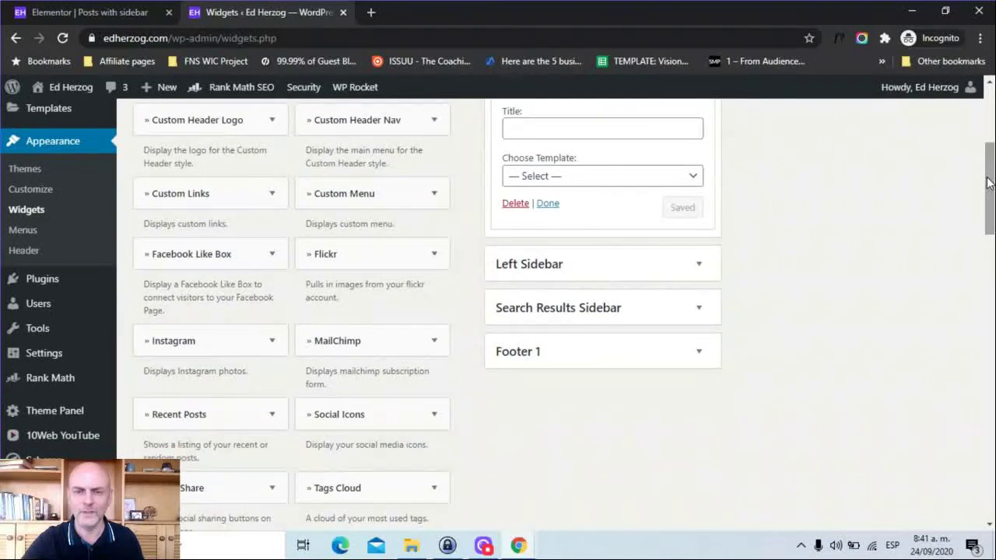
pyautogui.click(678, 177)
pyautogui.moveTo(729, 281); pyautogui.dragTo(728, 375)
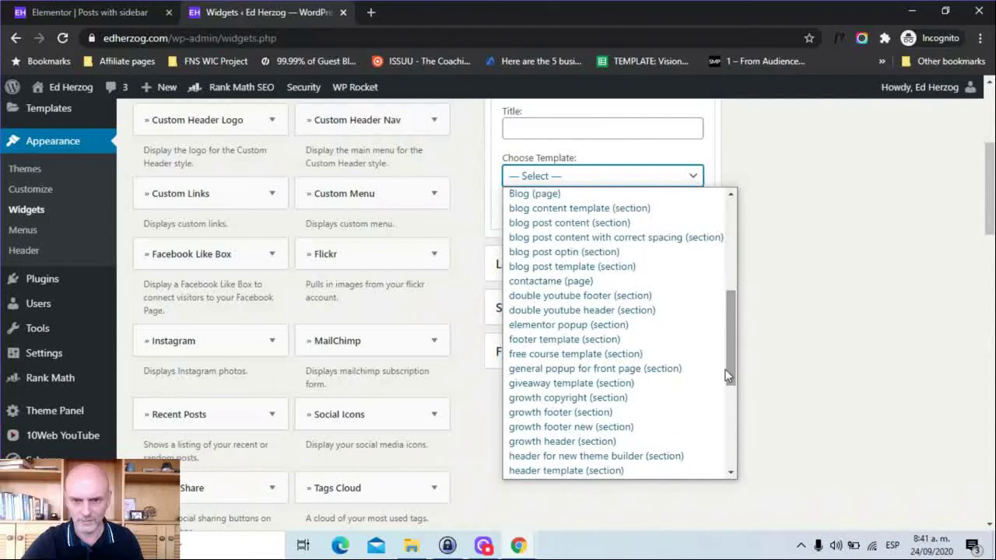
pyautogui.click(646, 355)
pyautogui.click(685, 209)
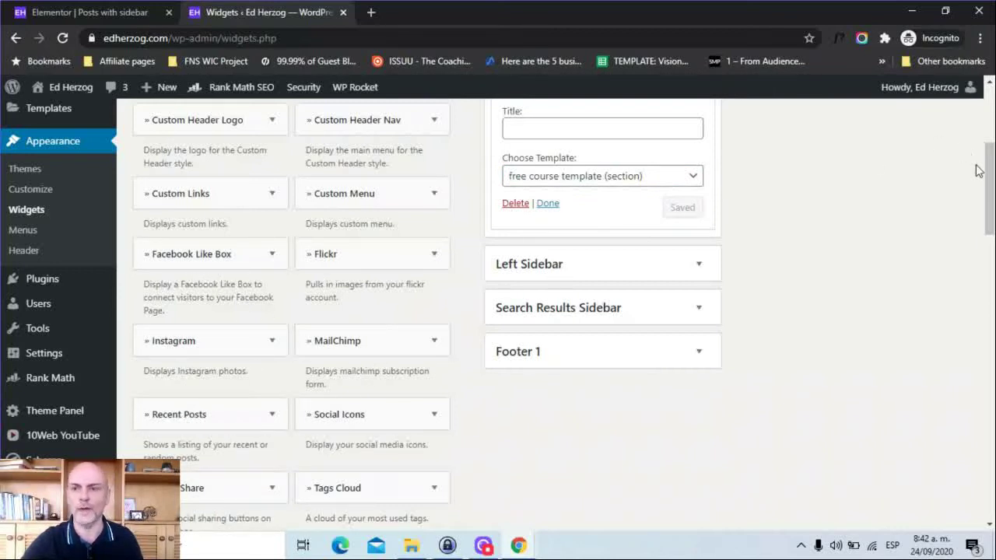
# Step: Add a Social Share widget to the Default Sidebar
pyautogui.moveTo(991, 172); pyautogui.dragTo(991, 193)
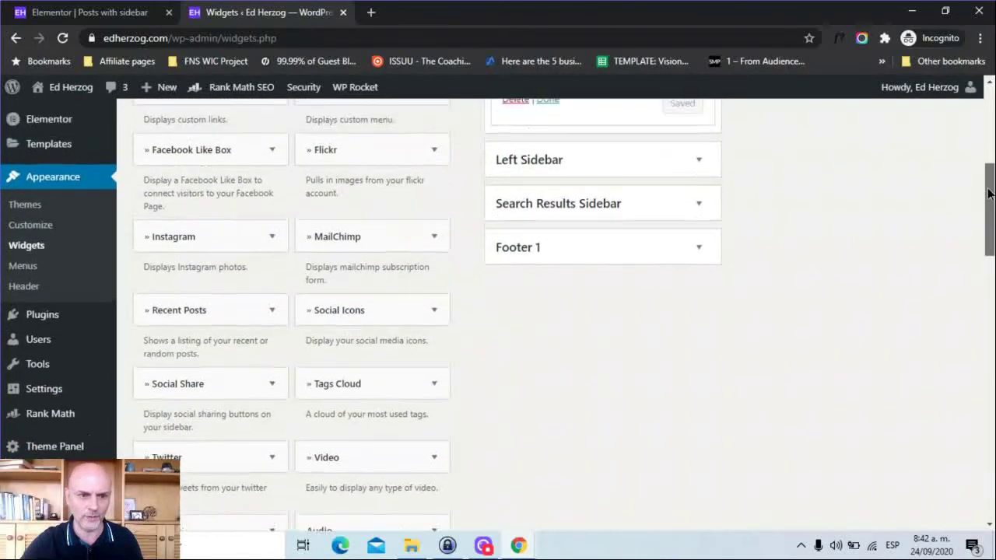
pyautogui.click(271, 387)
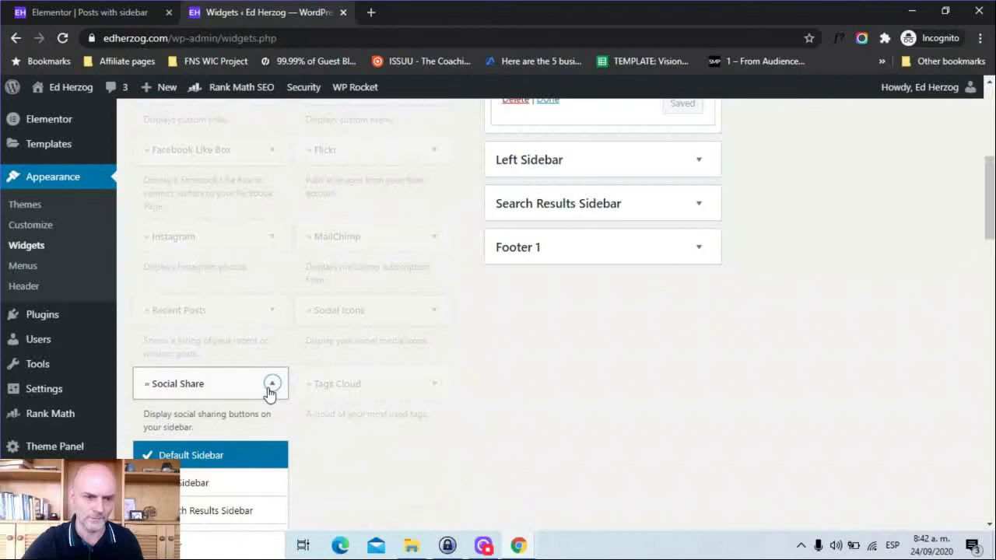
pyautogui.moveTo(991, 234); pyautogui.dragTo(991, 284)
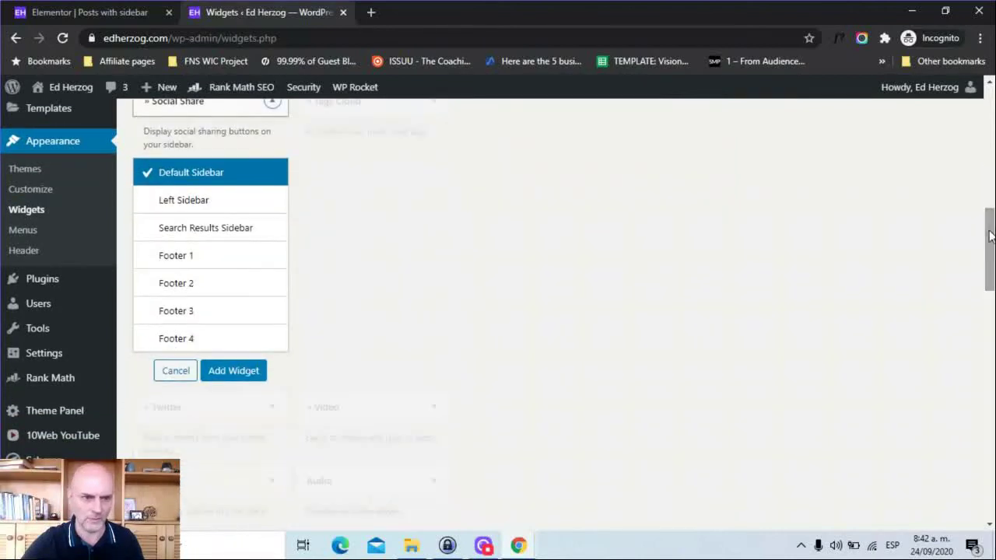
pyautogui.click(223, 372)
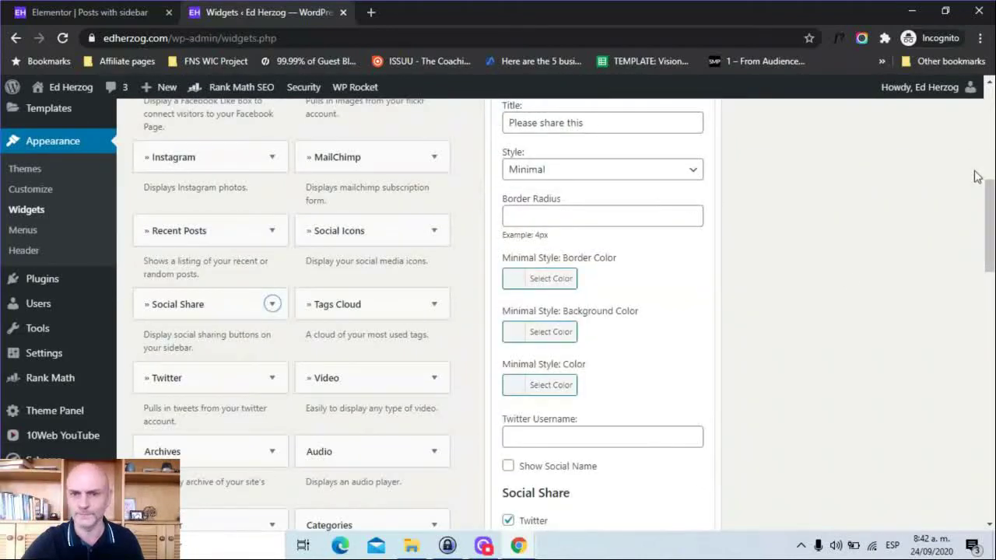
# Step: Disable LinkedIn, Viber, VK, Reddit, Tumblr and Viadeo in the Social Share widget
pyautogui.moveTo(990, 233); pyautogui.dragTo(991, 254)
pyautogui.scroll(-4, 504, 315)
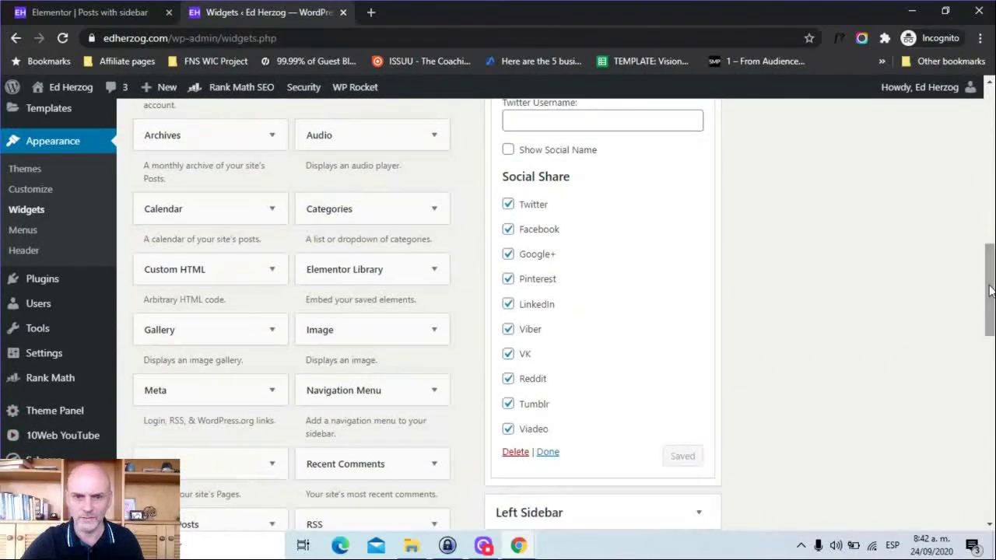
pyautogui.click(508, 305)
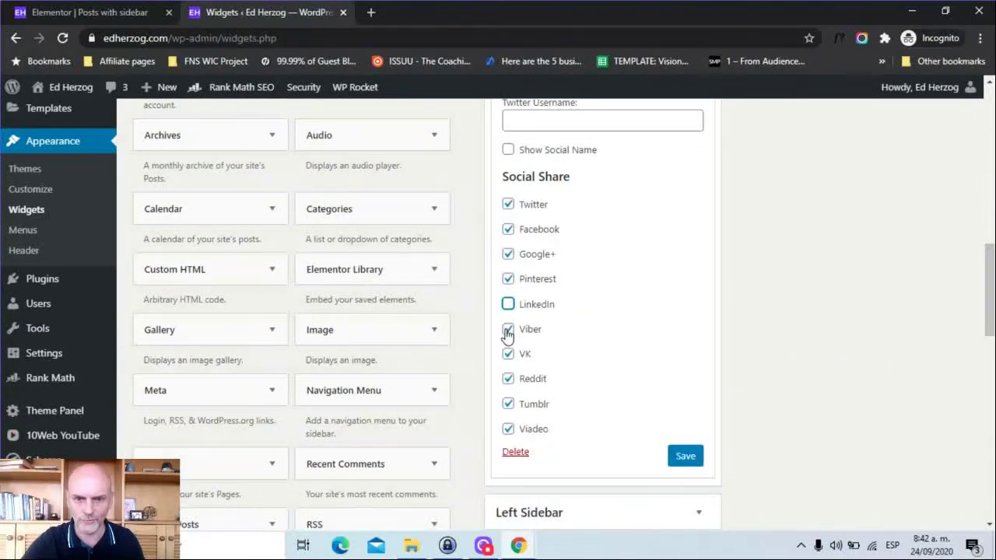
pyautogui.click(509, 329)
pyautogui.click(509, 355)
pyautogui.click(509, 379)
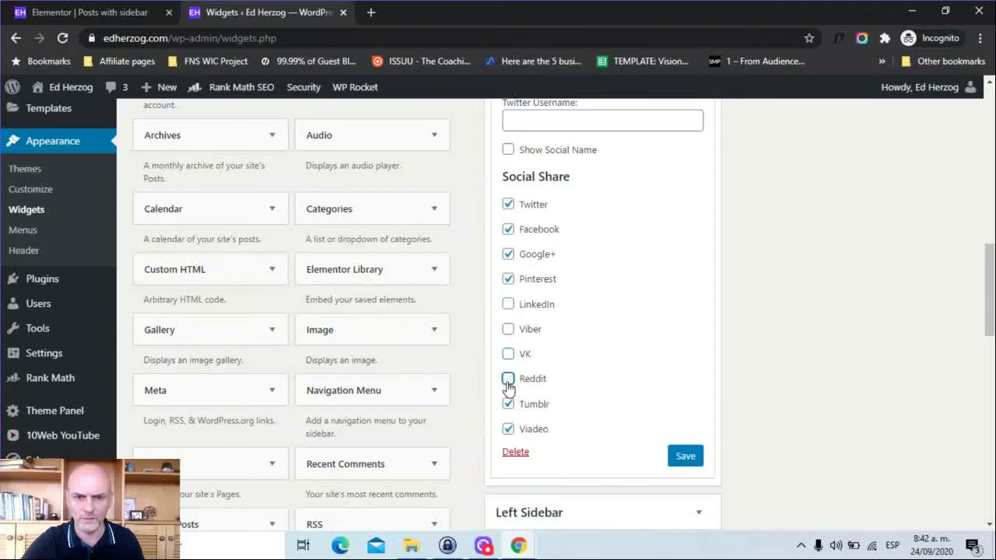
pyautogui.click(508, 405)
pyautogui.click(508, 429)
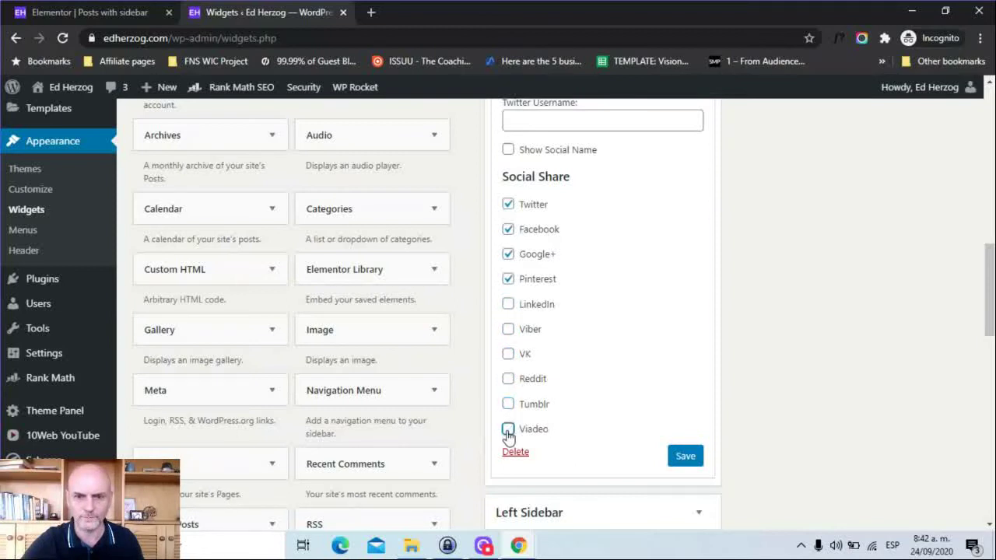
# Step: Save the Social Share widget in the Default Sidebar and review its settings
pyautogui.click(682, 459)
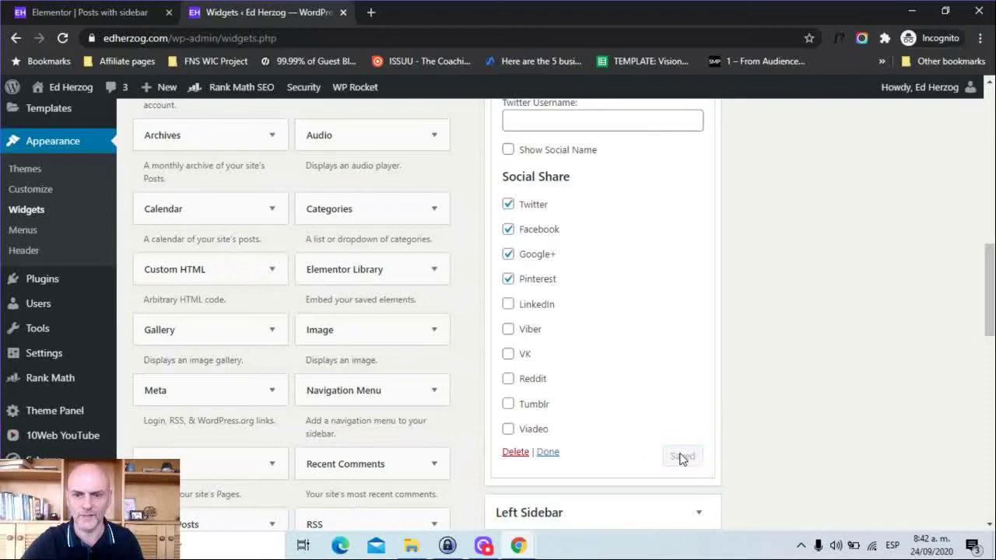
pyautogui.moveTo(990, 290); pyautogui.dragTo(990, 194)
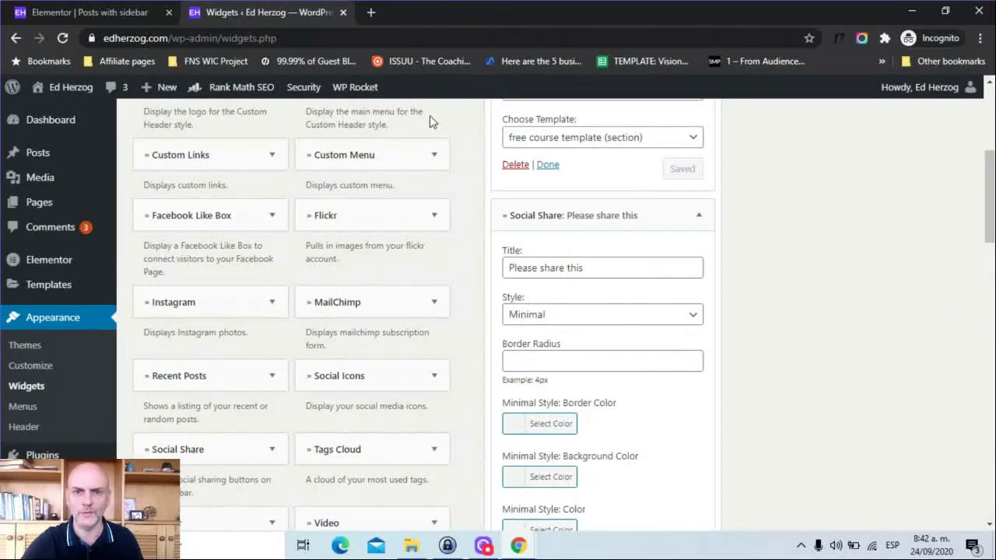
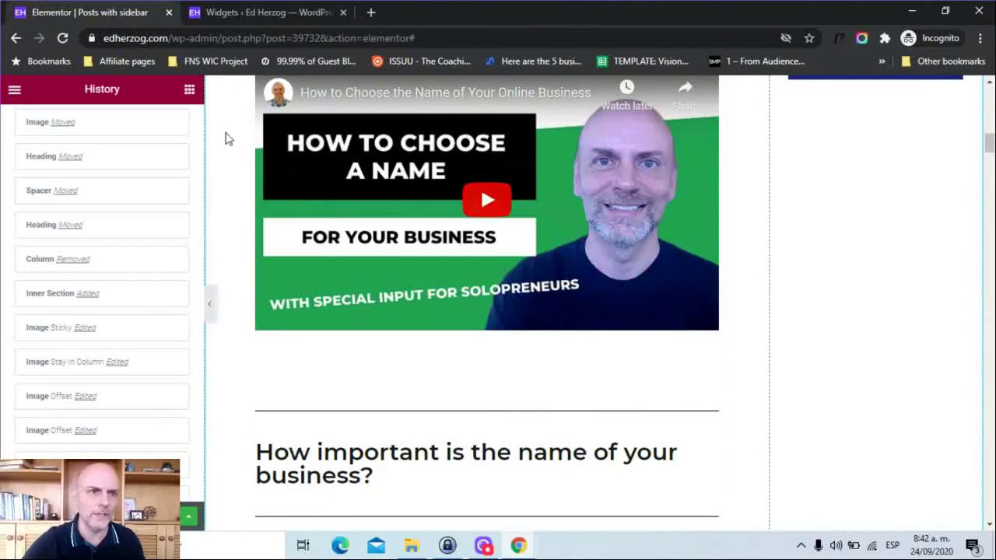
# Step: Add a Sidebar widget below the View the Tools image in the Elementor template's sidebar column and assign it the Default Sidebar
pyautogui.click(189, 90)
pyautogui.click(115, 149)
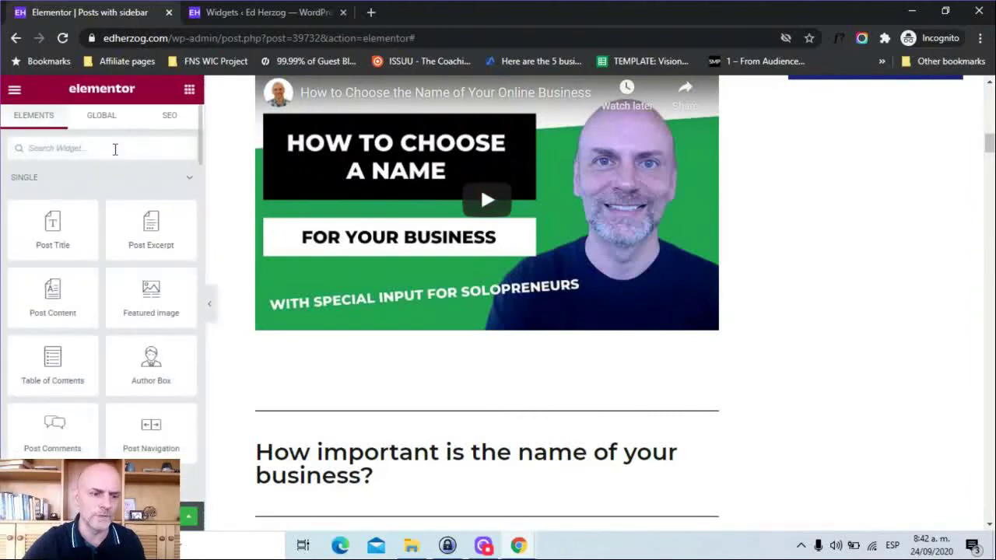
pyautogui.write('sideb')
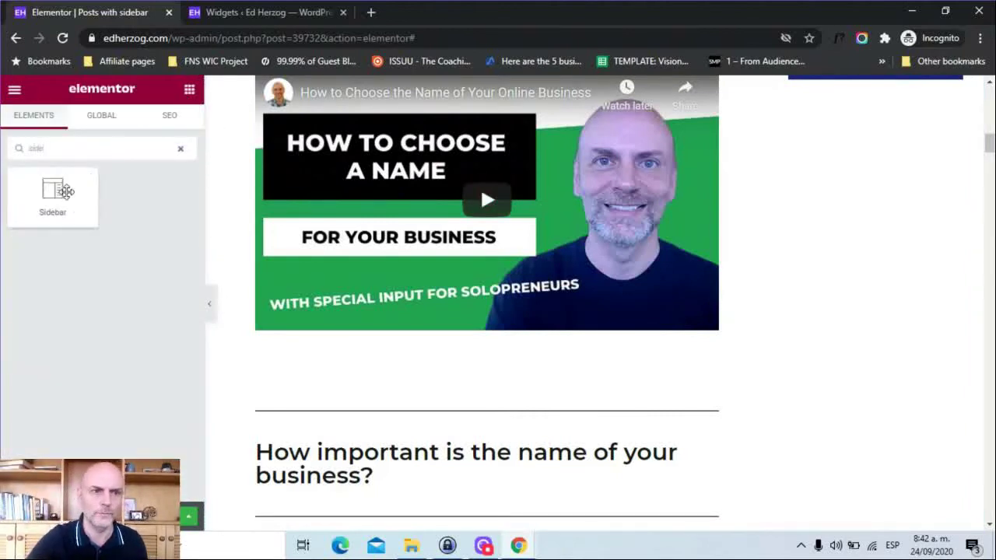
pyautogui.moveTo(53, 192); pyautogui.dragTo(871, 139)
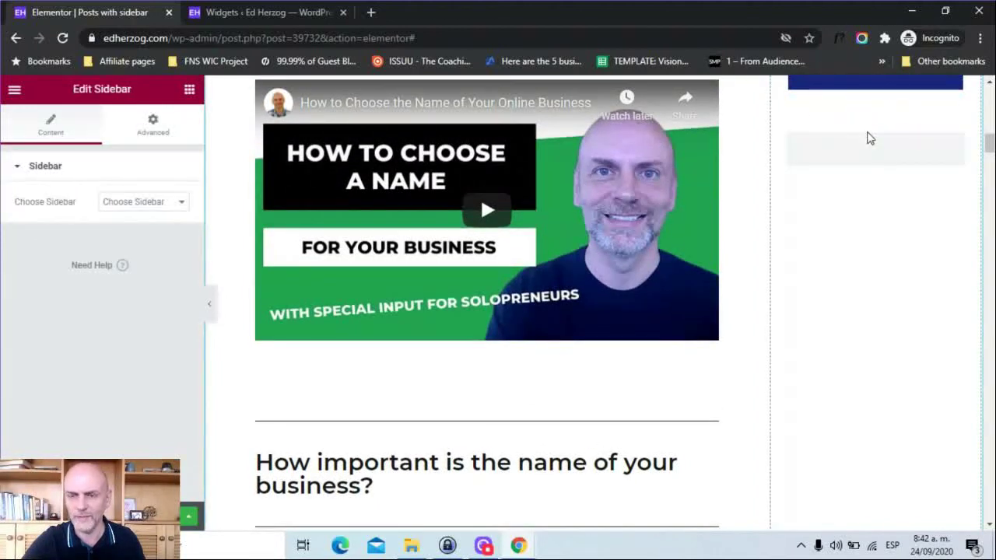
pyautogui.click(133, 201)
pyautogui.click(134, 225)
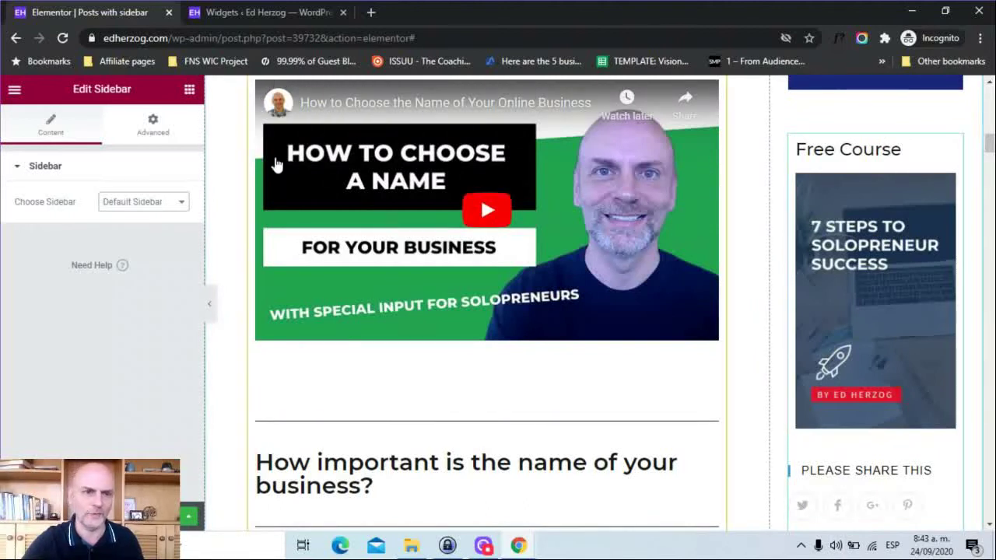
# Step: Make the Sidebar widget sticky to Top and remove Mobile from the devices it sticks on
pyautogui.click(190, 88)
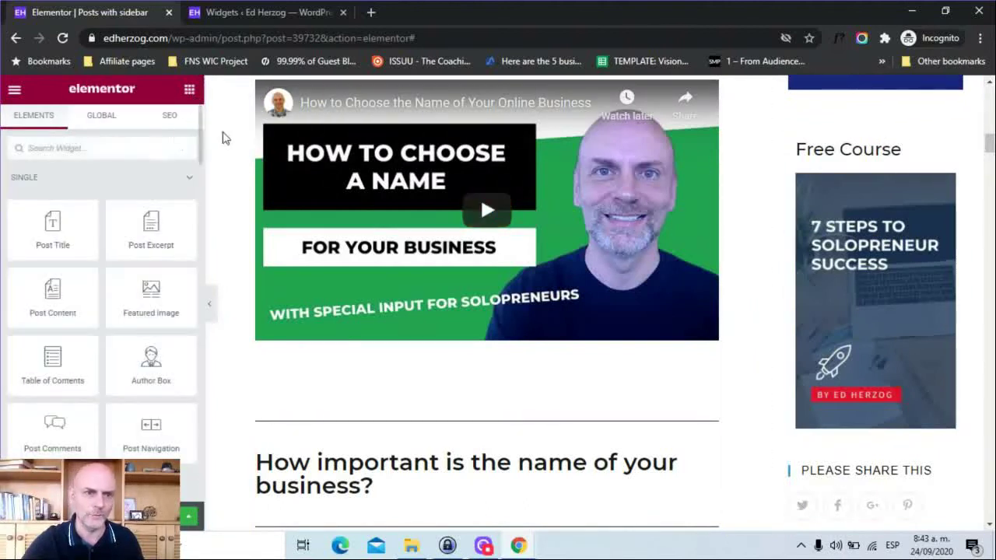
pyautogui.click(956, 142)
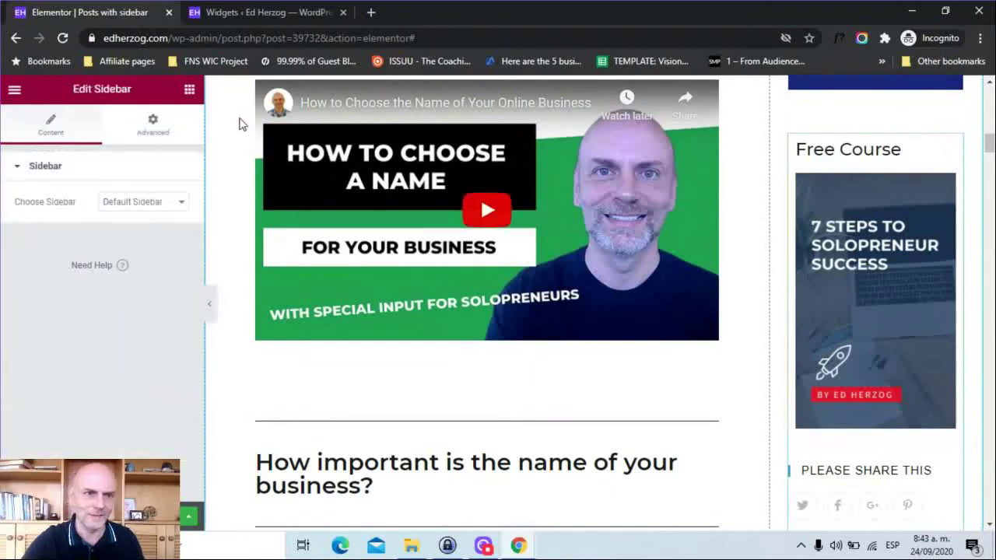
pyautogui.click(151, 127)
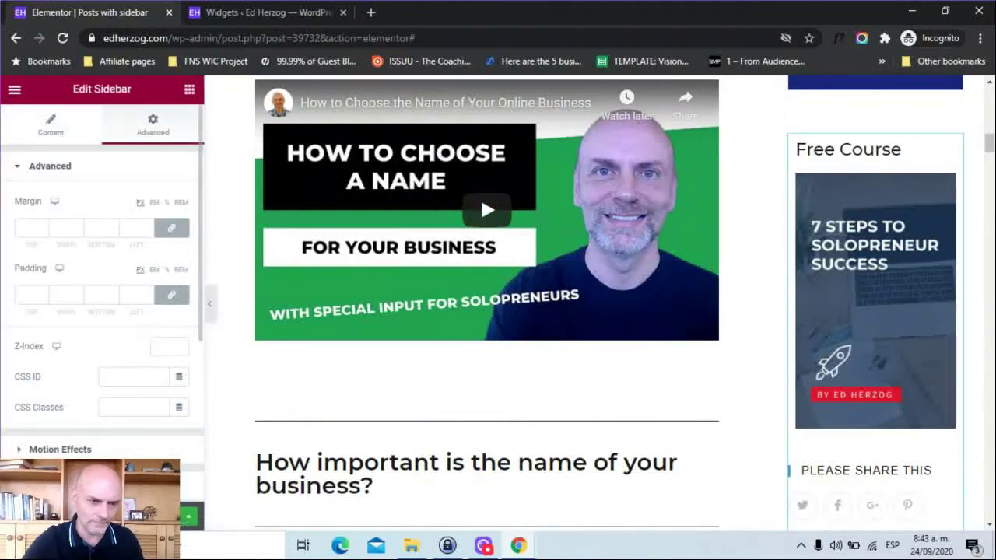
pyautogui.click(60, 449)
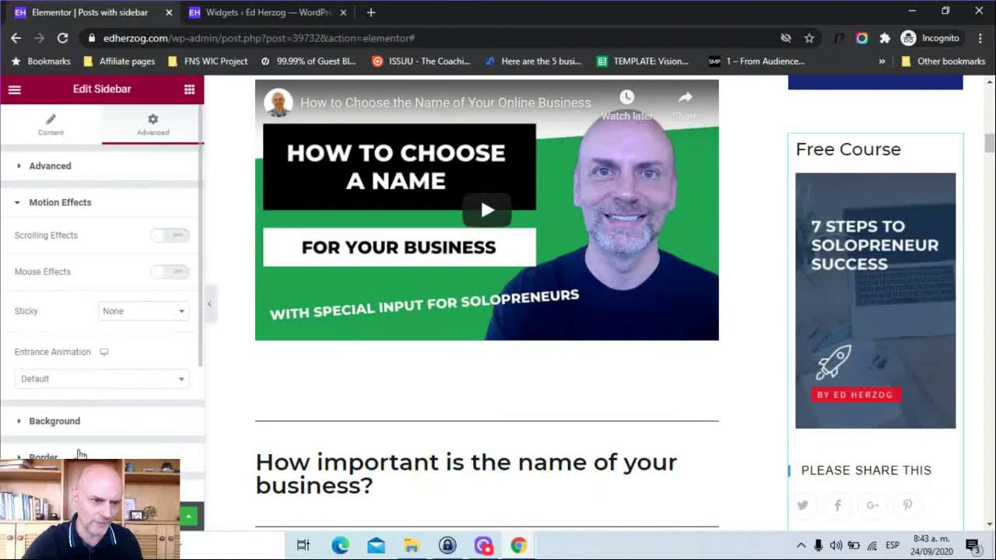
pyautogui.click(164, 311)
pyautogui.click(123, 338)
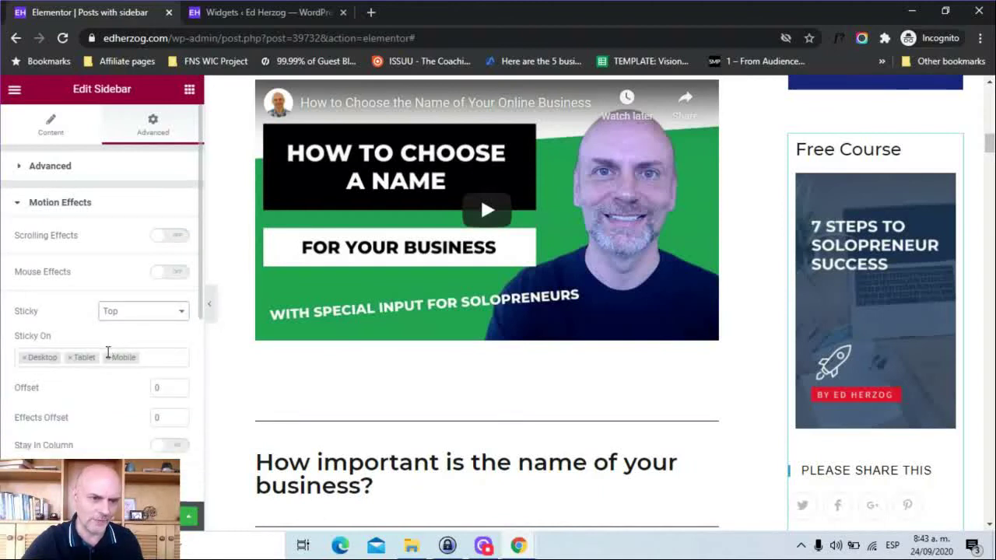
pyautogui.click(108, 355)
pyautogui.click(2, 387)
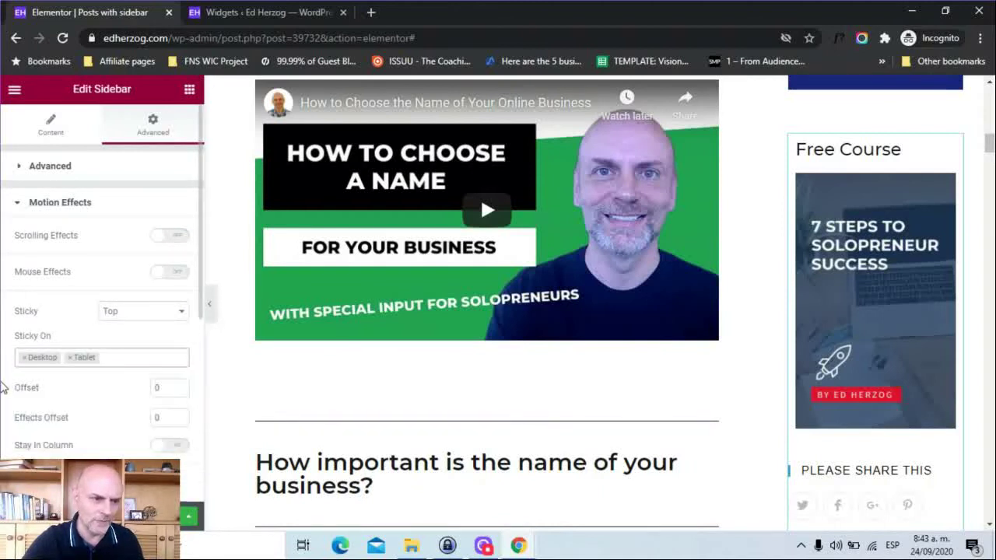
# Step: Set the Sidebar widget's sticky offset to 50 and enable Stay In Column
pyautogui.click(156, 387)
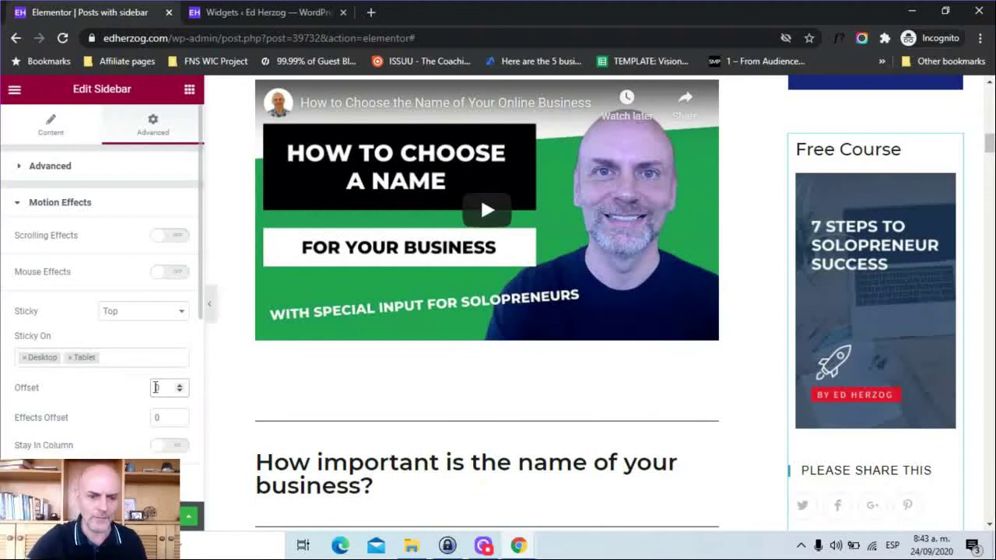
pyautogui.write('50')
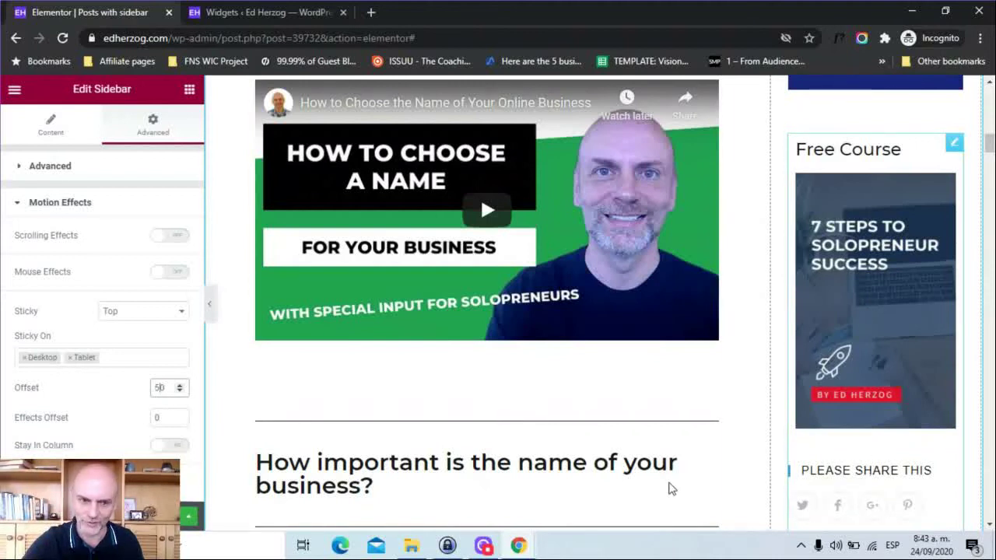
pyautogui.click(173, 447)
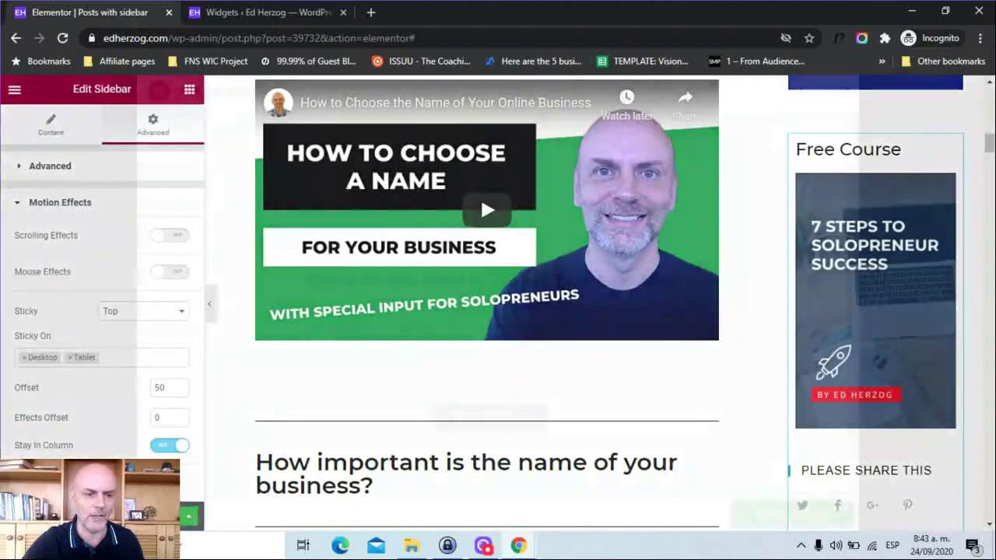
# Step: Save the template and check how the sticky Sidebar widget behaves along the post preview
pyautogui.click(190, 516)
pyautogui.click(794, 518)
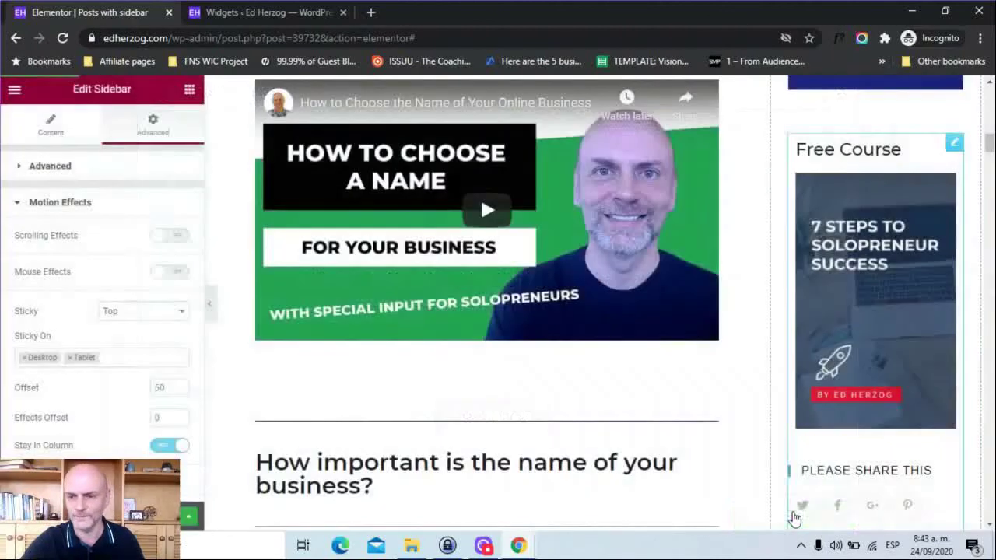
pyautogui.scroll(1, 991, 140)
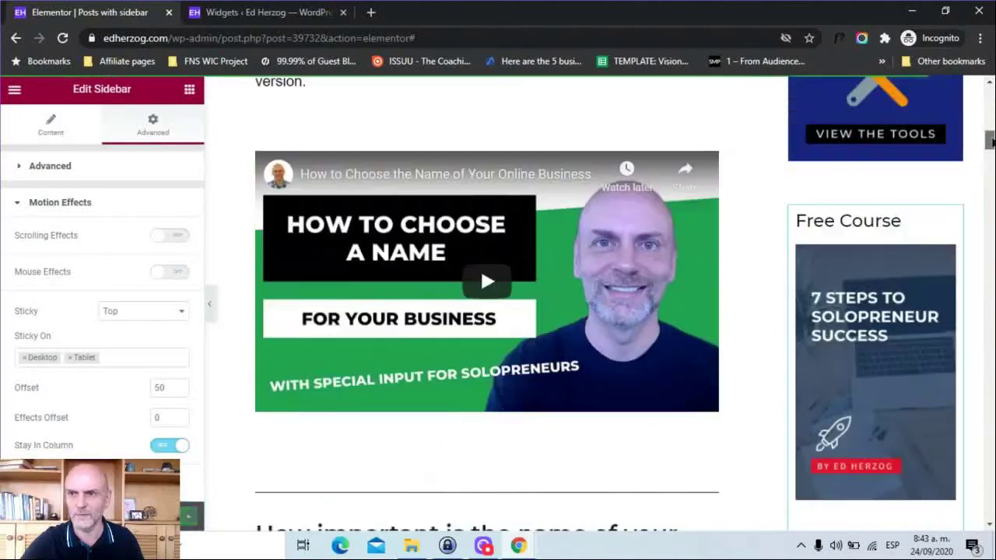
pyautogui.moveTo(990, 140); pyautogui.dragTo(990, 178)
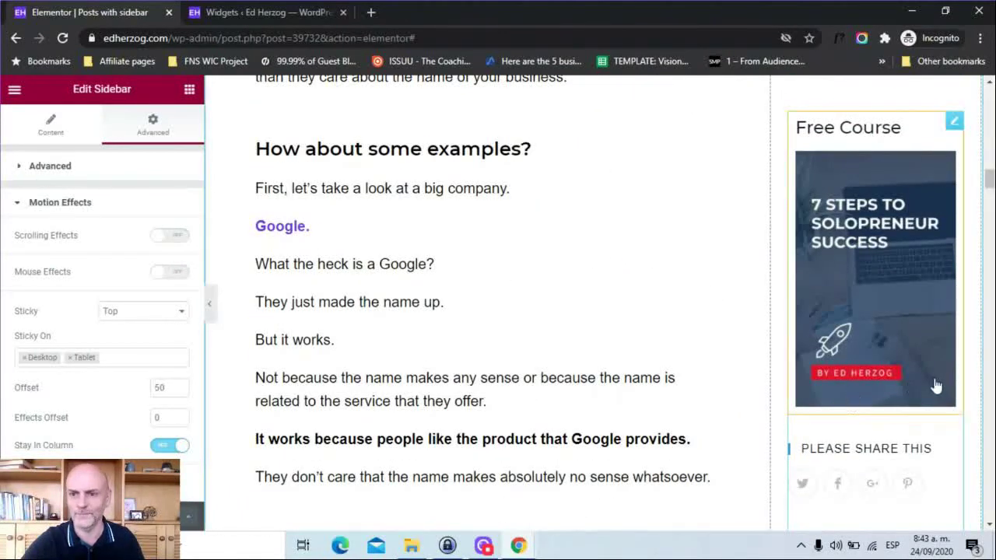